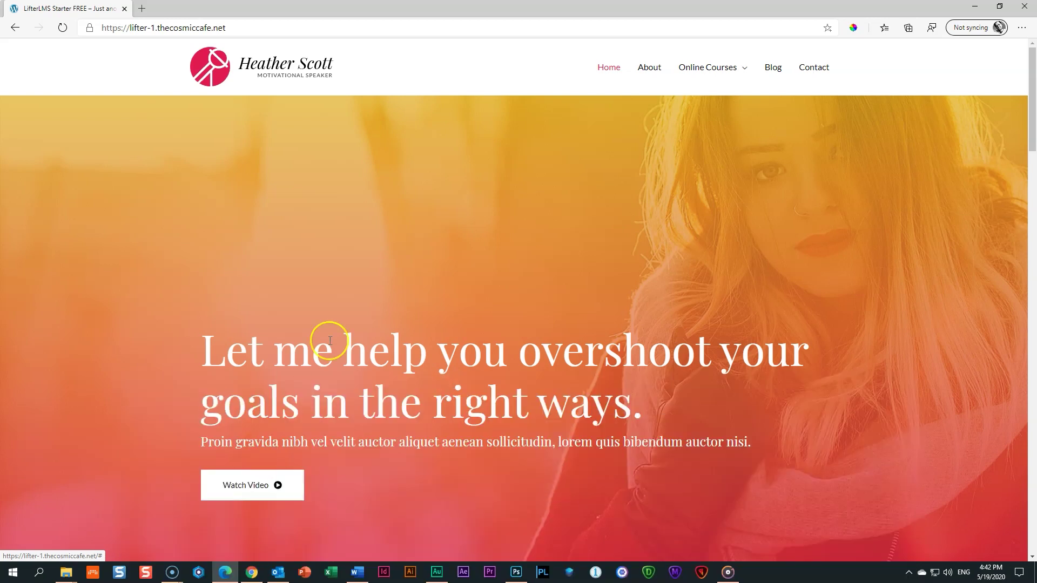
# Log in to the Student Area with the saved student e-mail and password.
pyautogui.moveTo(706, 76)
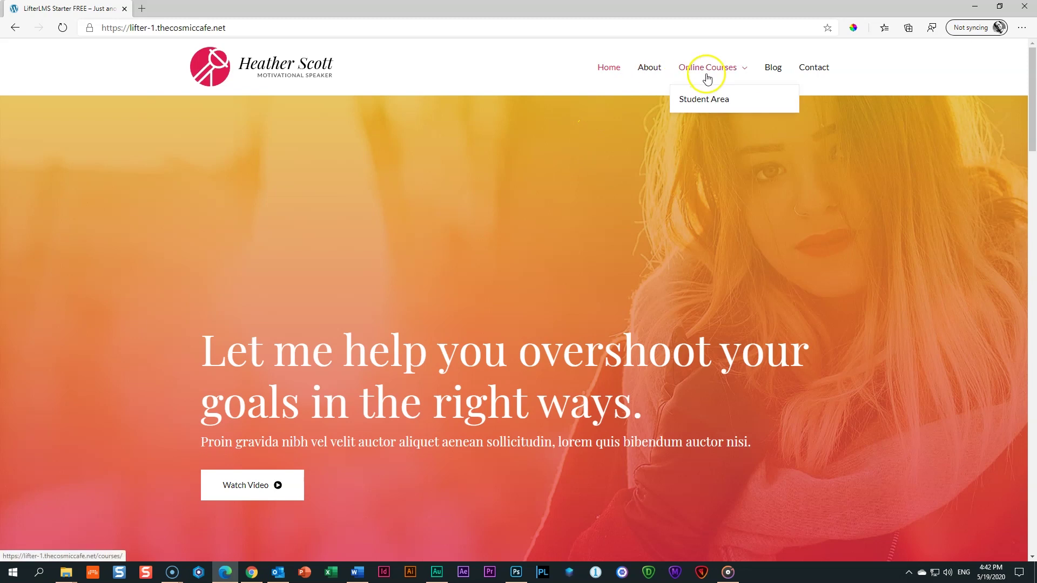
pyautogui.click(702, 102)
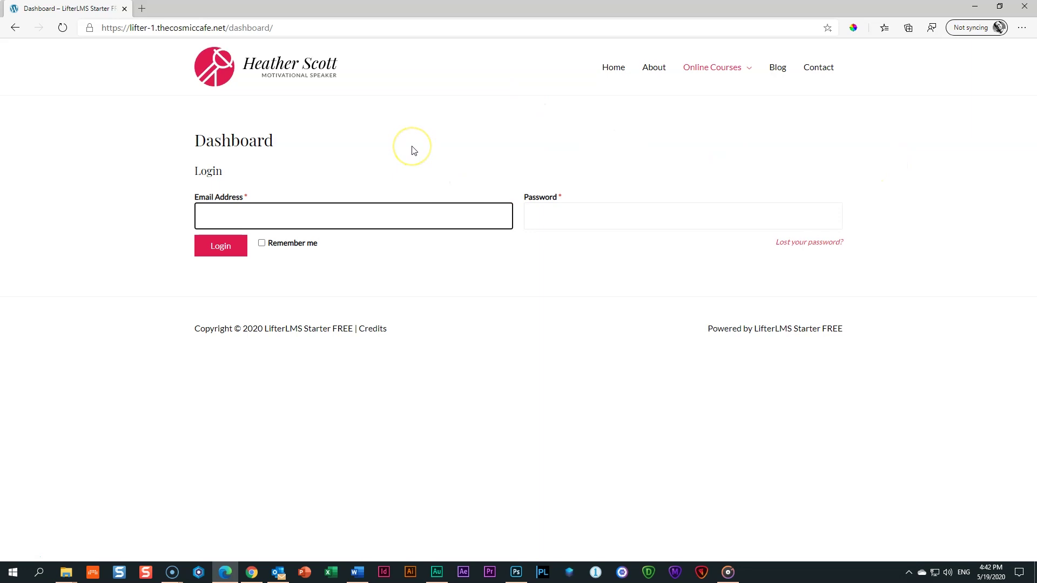
pyautogui.write('info')
pyautogui.click(326, 238)
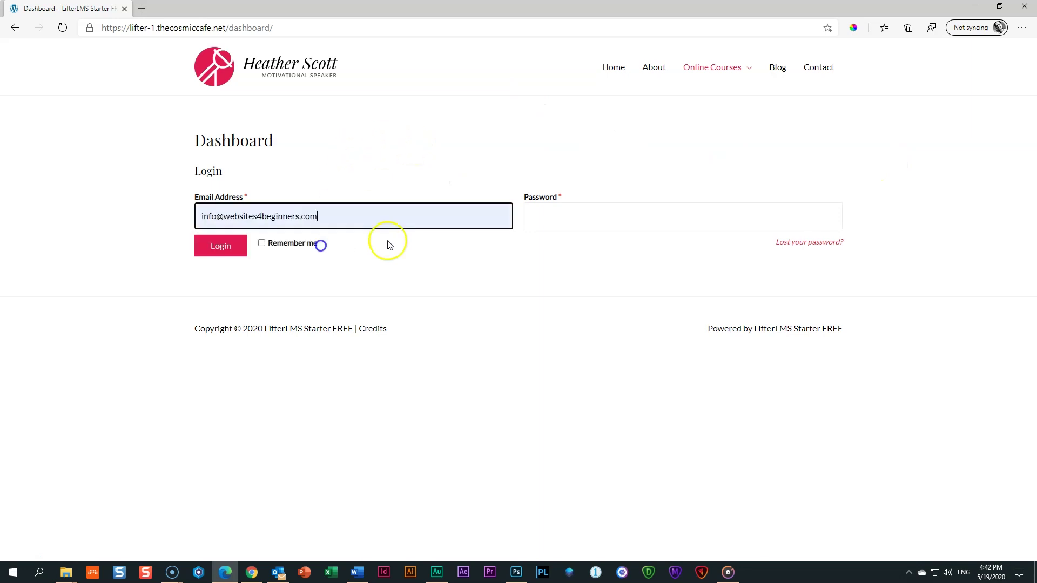
pyautogui.click(563, 216)
pyautogui.write('•••••••')
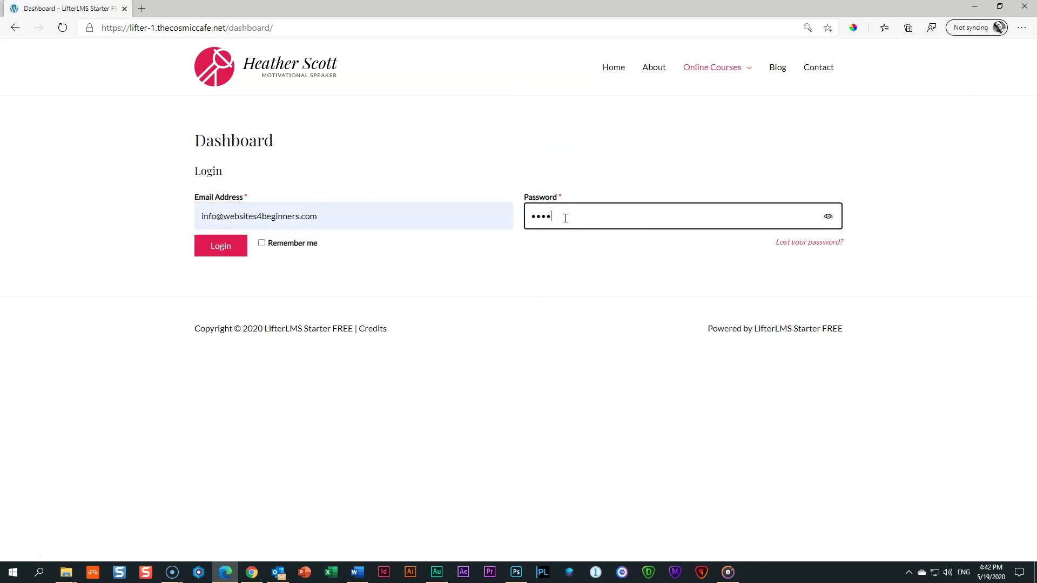
pyautogui.write('••••••')
pyautogui.click(215, 249)
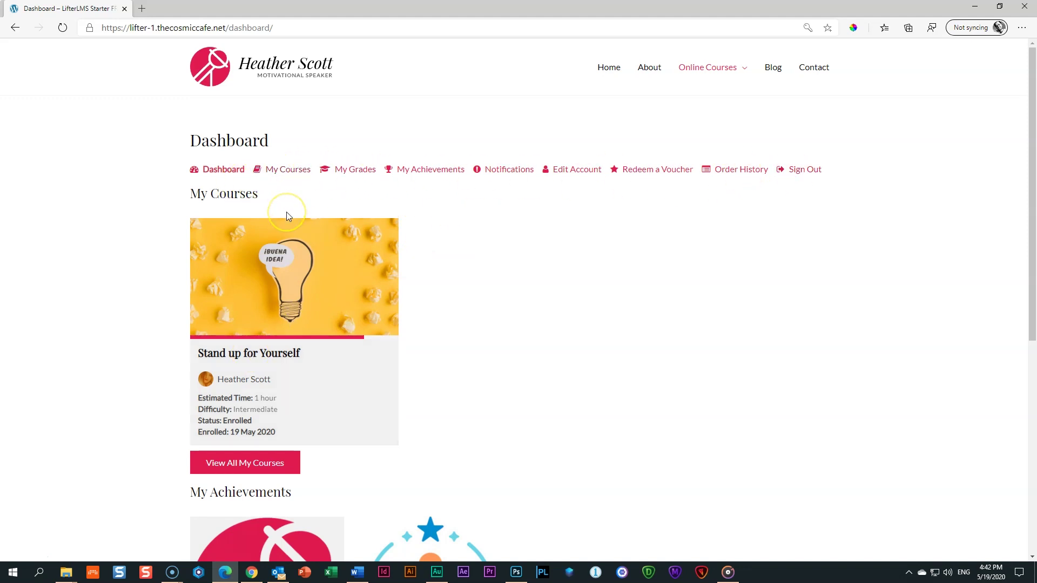
# Open the Stand up for Yourself course, review its outline sections, and open the Obison lesson.
pyautogui.click(292, 277)
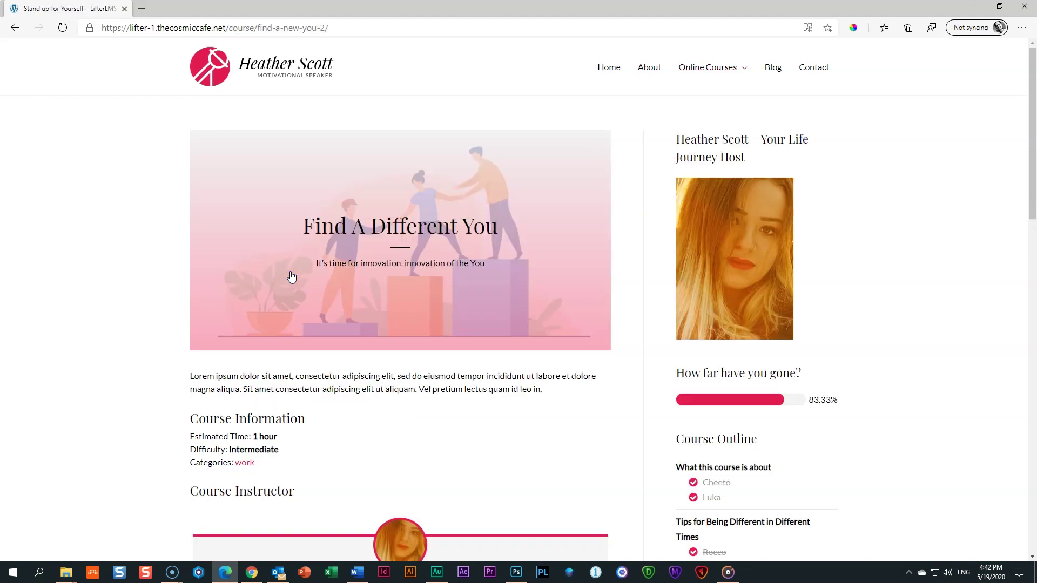
pyautogui.scroll(-4, 715, 327)
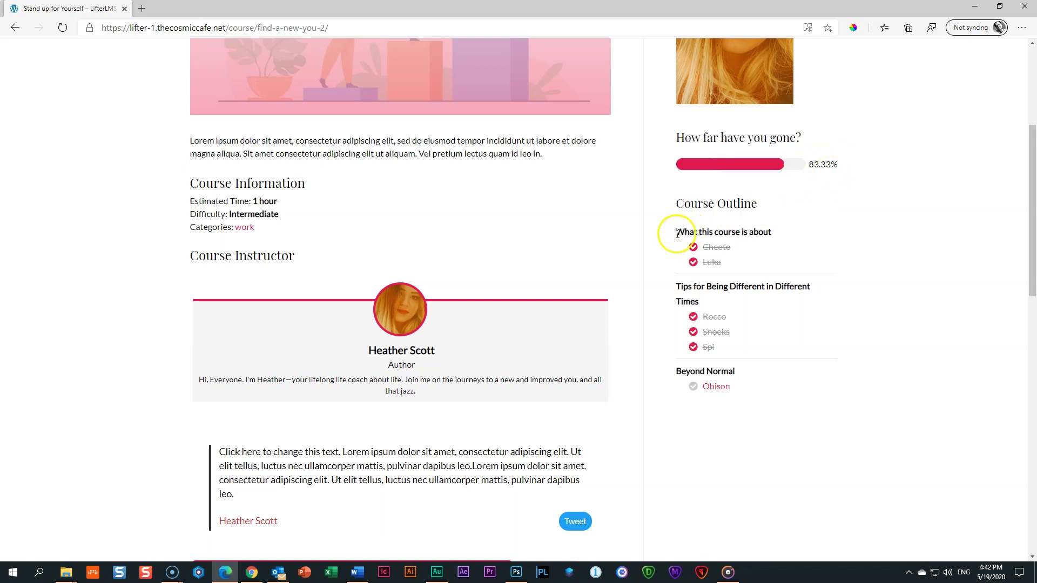
pyautogui.moveTo(676, 232); pyautogui.dragTo(777, 231)
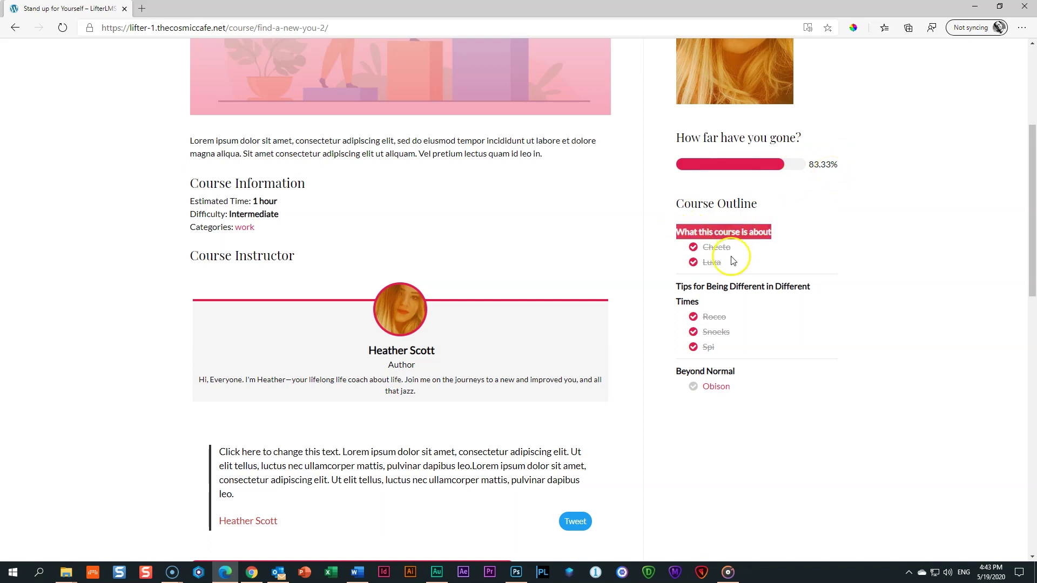
pyautogui.click(690, 289)
pyautogui.moveTo(690, 289)
pyautogui.mouseDown()
pyautogui.moveTo(675, 287)
pyautogui.moveTo(701, 301)
pyautogui.mouseUp()
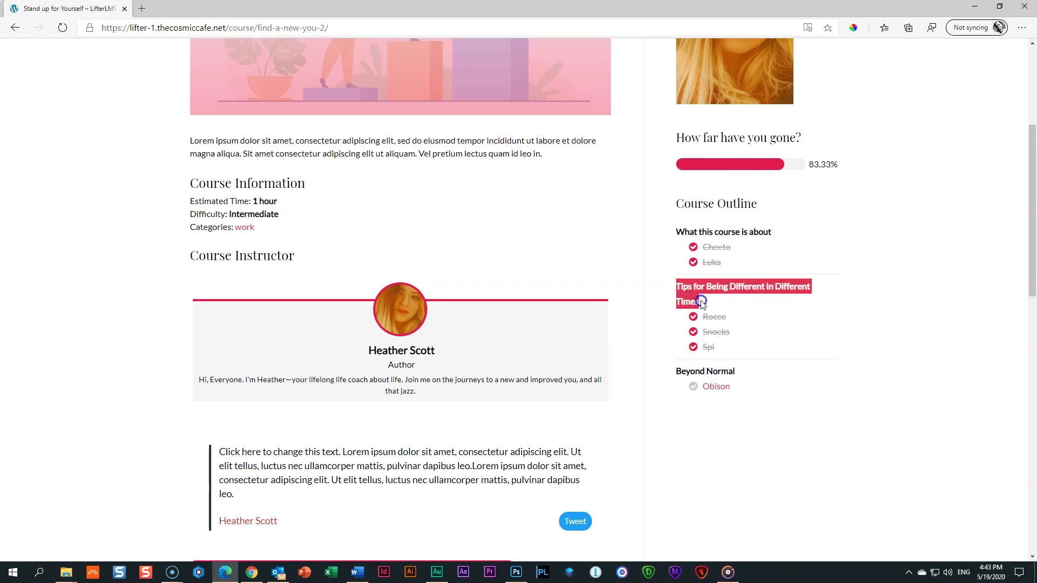
pyautogui.click(678, 371)
pyautogui.moveTo(679, 371); pyautogui.dragTo(745, 370)
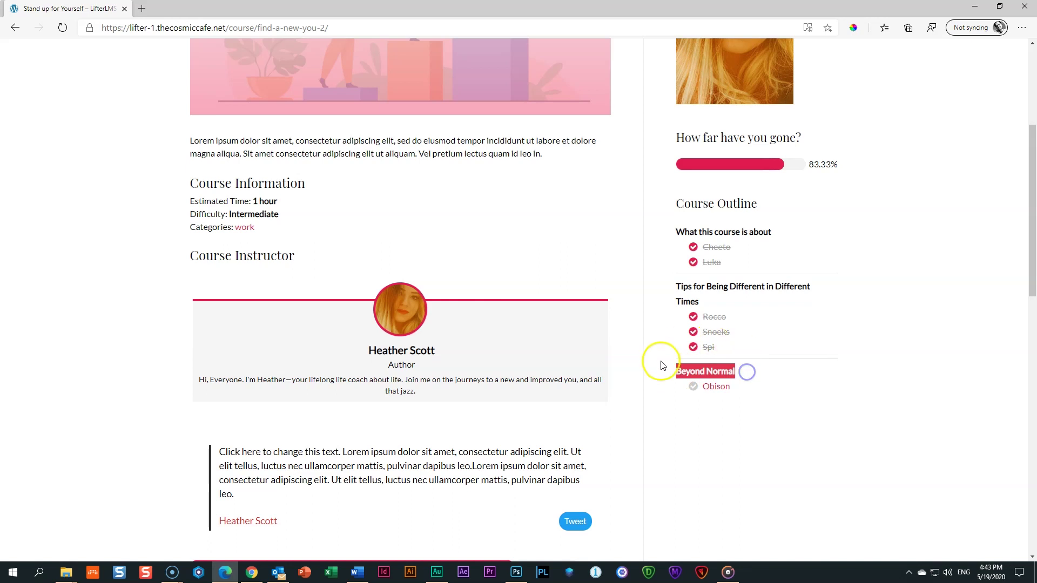
pyautogui.click(764, 386)
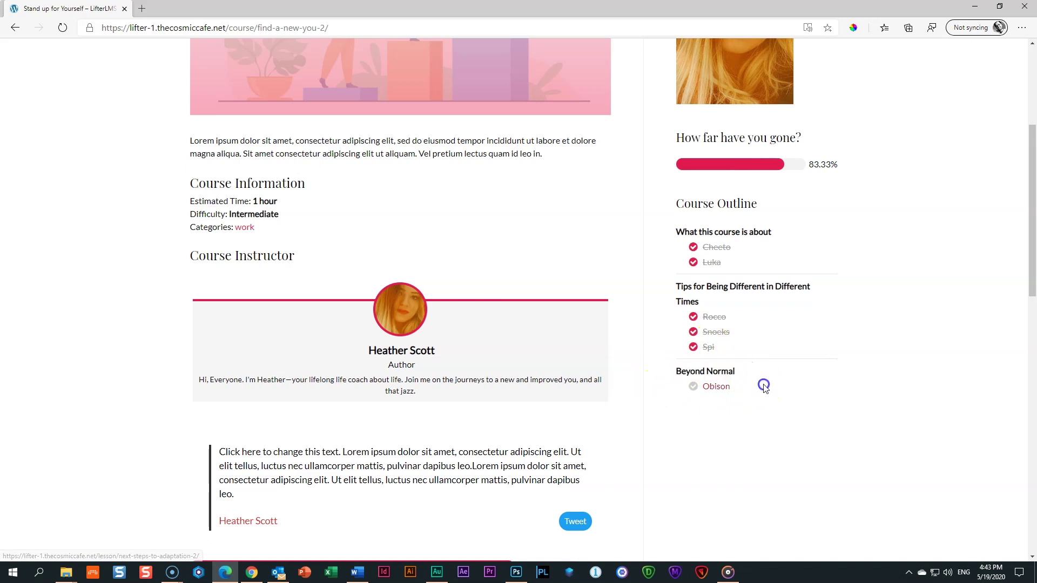
pyautogui.click(712, 388)
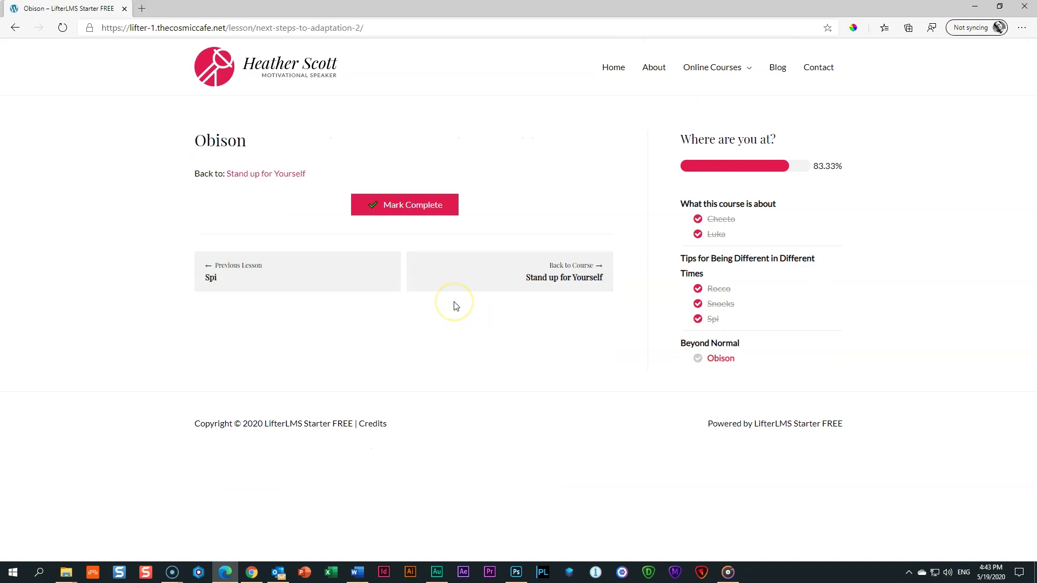
# Mark the Obison lesson complete, bringing the course to 100% progress.
pyautogui.click(380, 213)
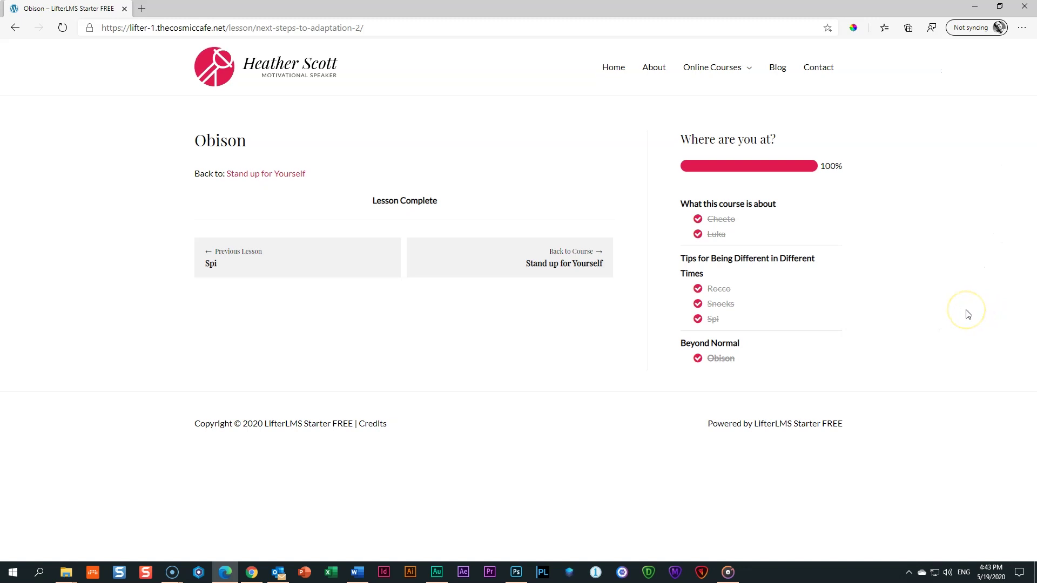
# Return to the Student Area dashboard and scroll to My Achievements to see the new award.
pyautogui.moveTo(714, 73)
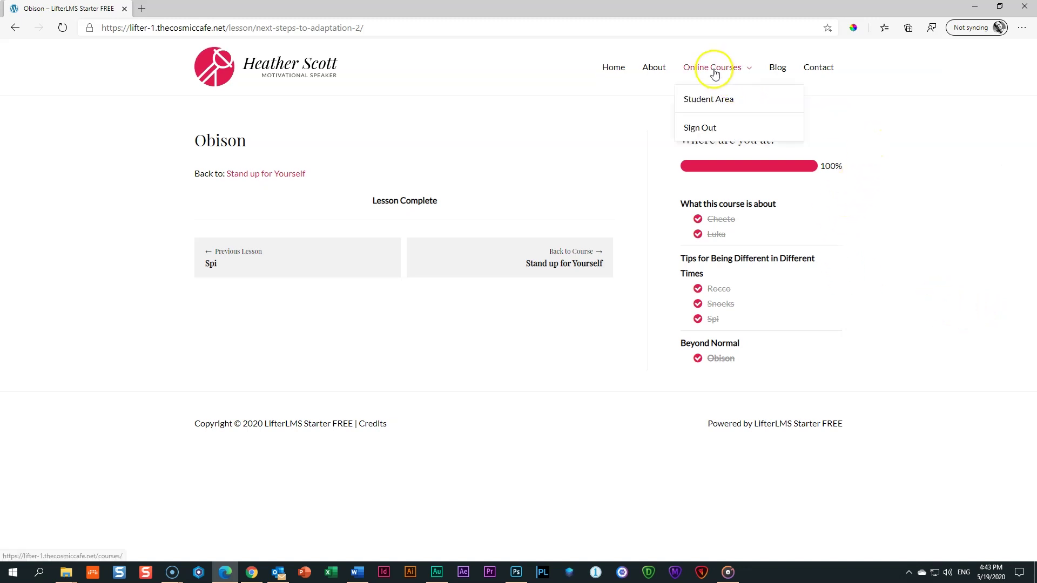
pyautogui.click(716, 98)
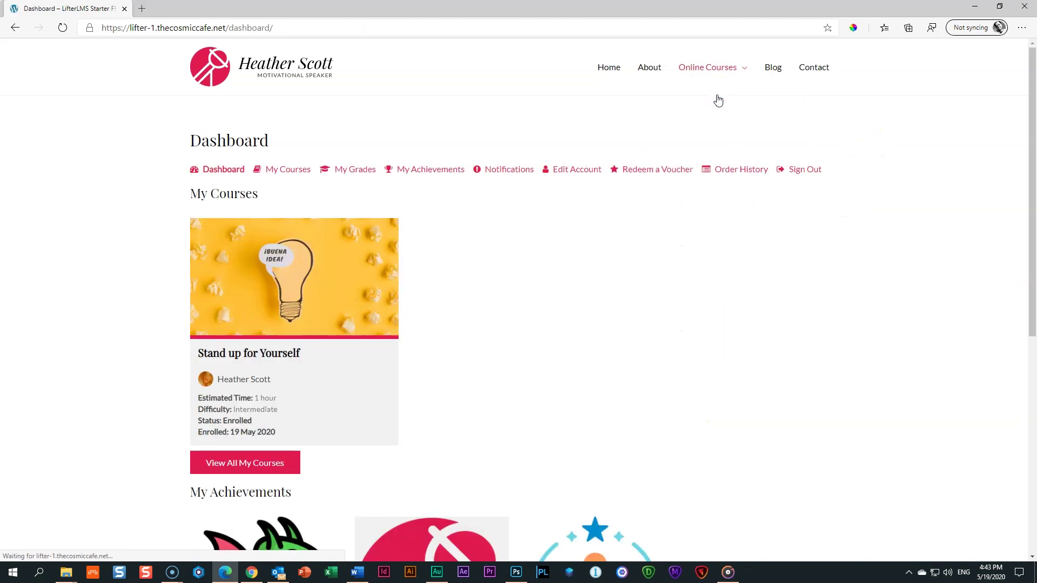
pyautogui.scroll(-5, 651, 226)
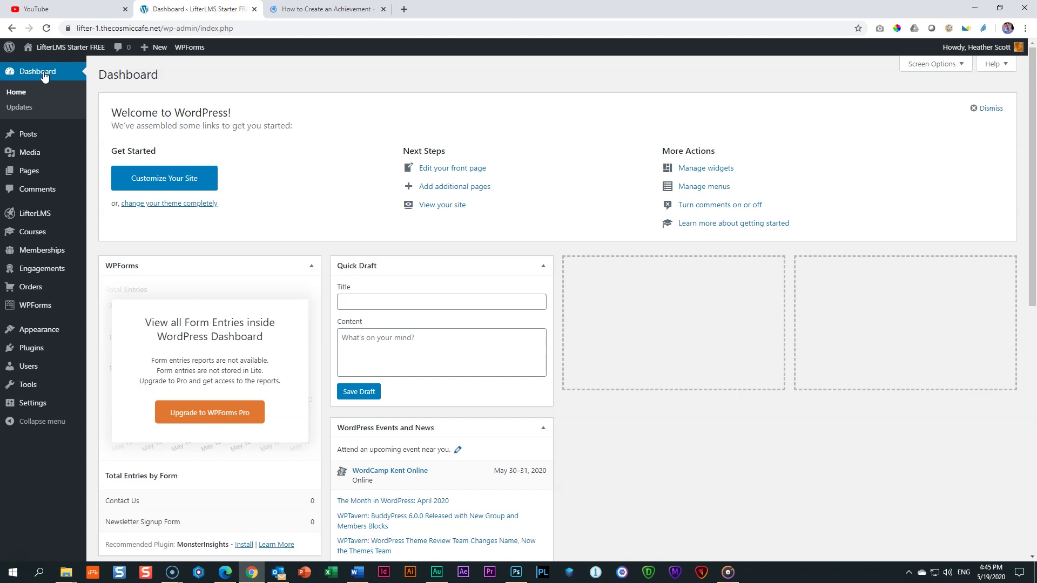
# Open LifterLMS Settings on the Notifications tab and point out Lesson, Section and Course Complete.
pyautogui.moveTo(24, 214)
pyautogui.click(124, 220)
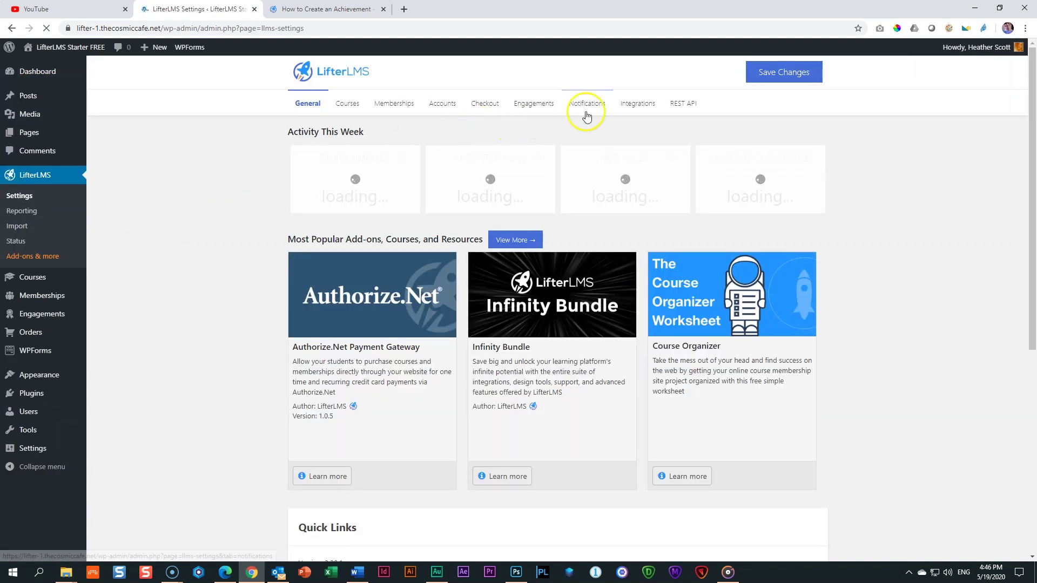
pyautogui.click(590, 106)
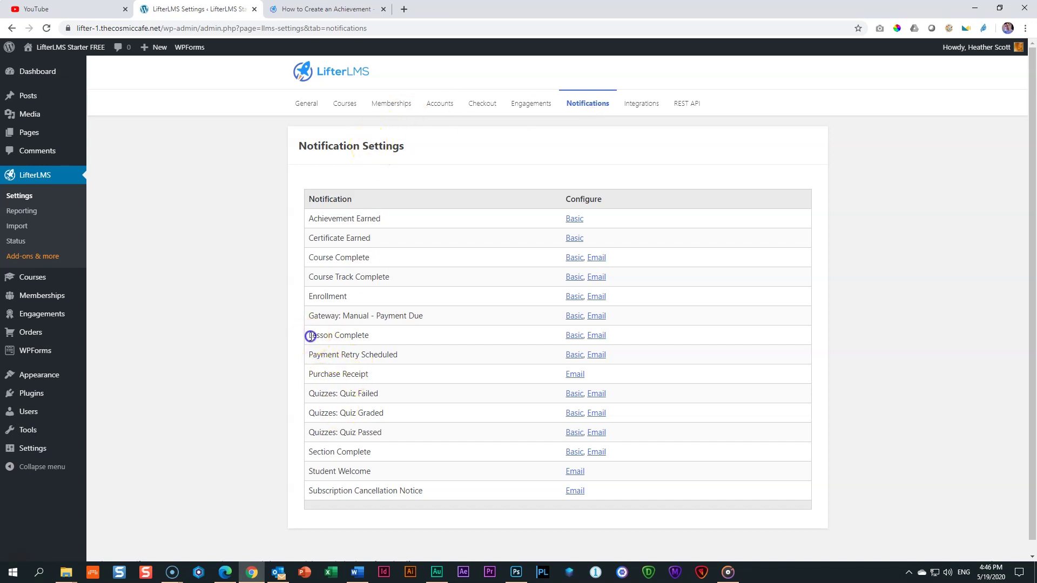
pyautogui.moveTo(318, 336); pyautogui.dragTo(376, 336)
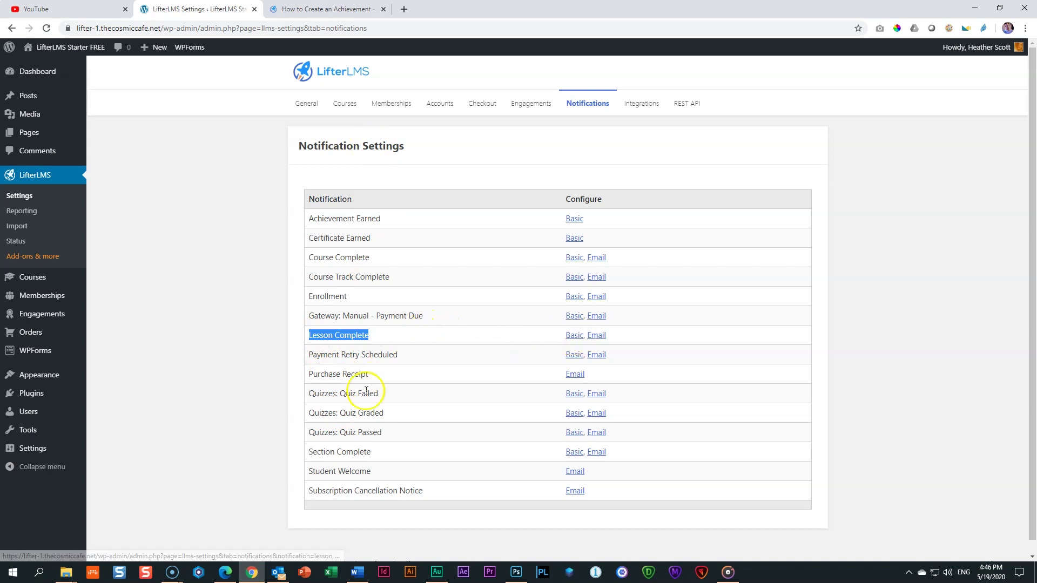
pyautogui.moveTo(306, 451); pyautogui.dragTo(371, 451)
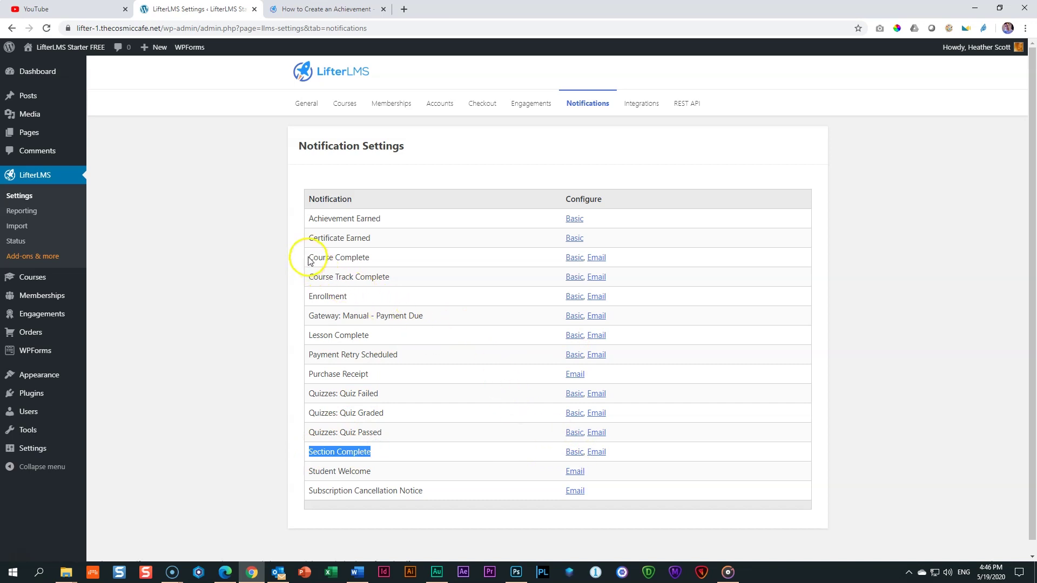
pyautogui.moveTo(309, 260); pyautogui.dragTo(369, 260)
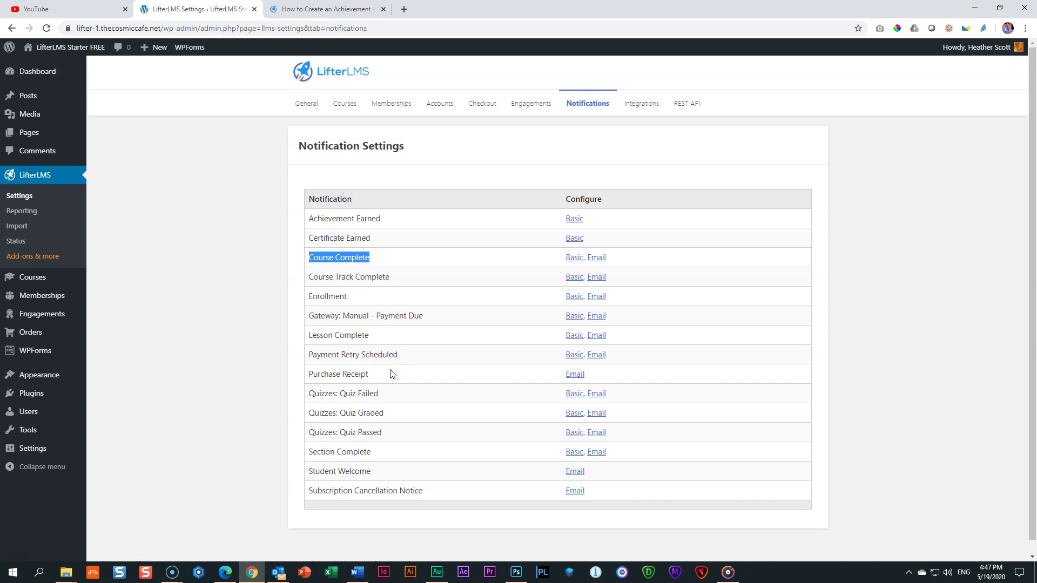
# Remove Student from the basic Lesson Complete notification's subscribers and save it.
pyautogui.click(574, 336)
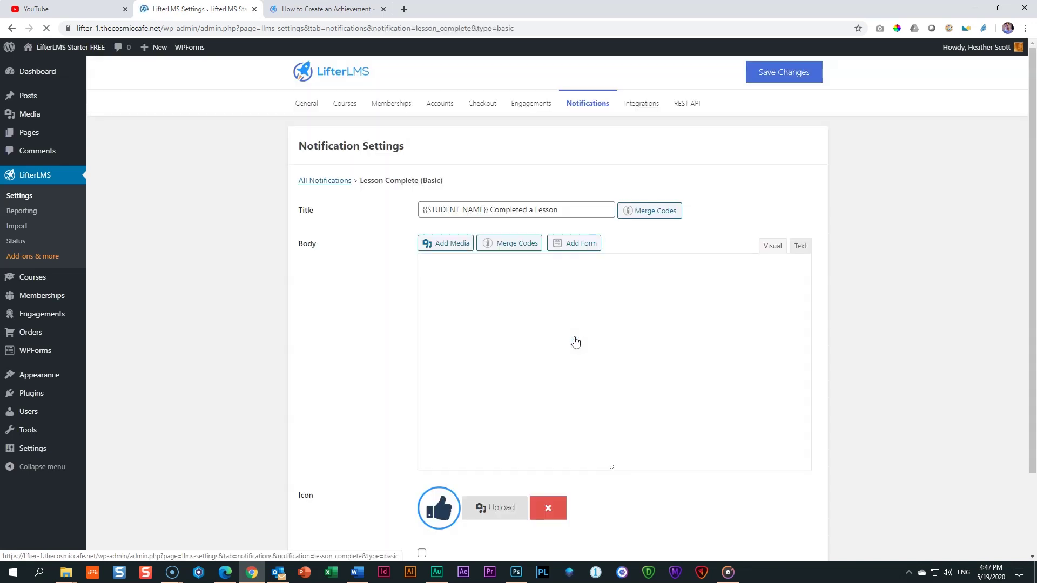
pyautogui.scroll(-2, 575, 343)
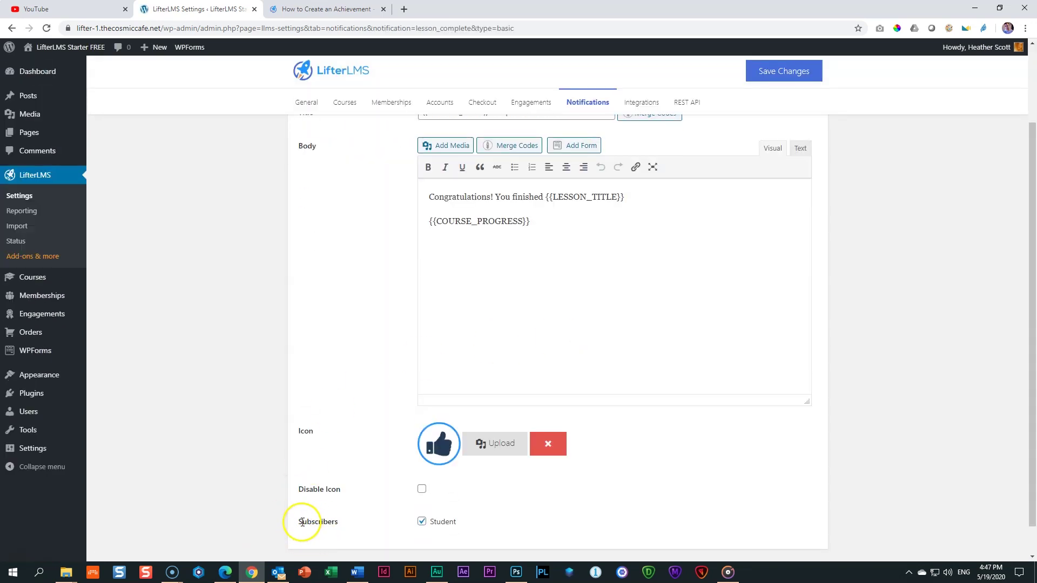
pyautogui.moveTo(300, 522); pyautogui.dragTo(336, 522)
pyautogui.click(421, 522)
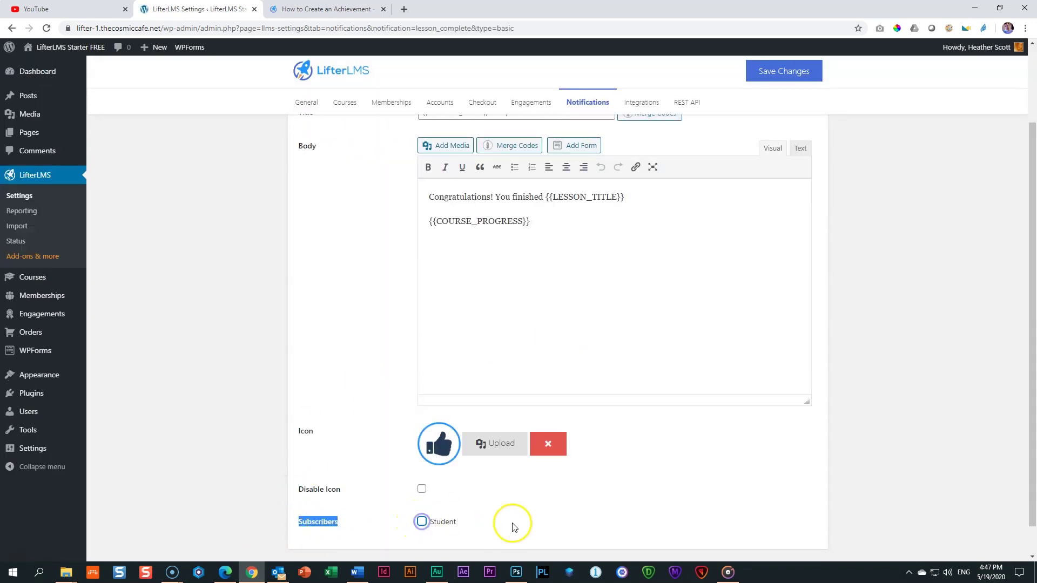
pyautogui.scroll(2, 655, 491)
pyautogui.click(801, 79)
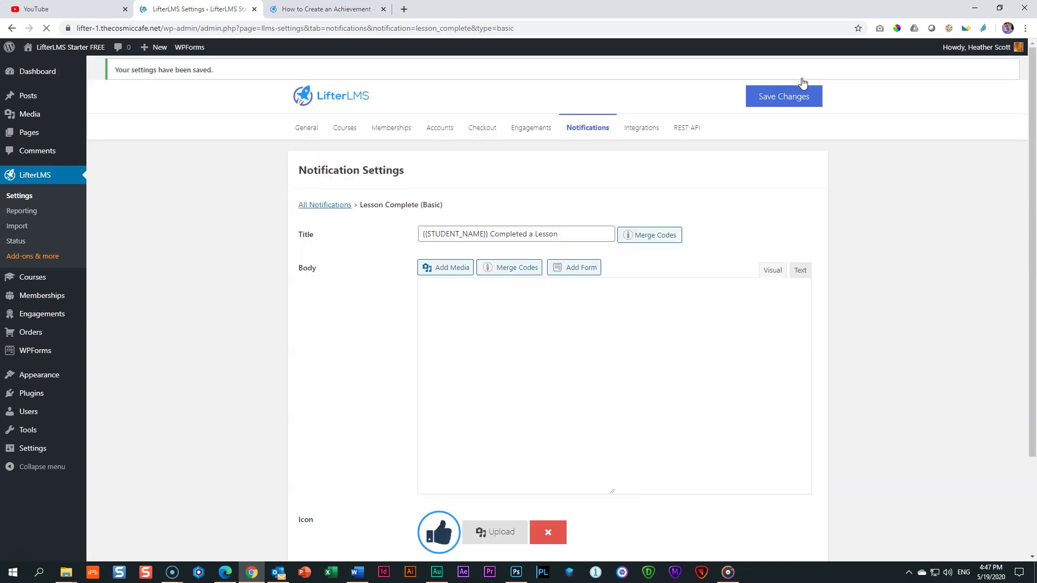
pyautogui.click(324, 212)
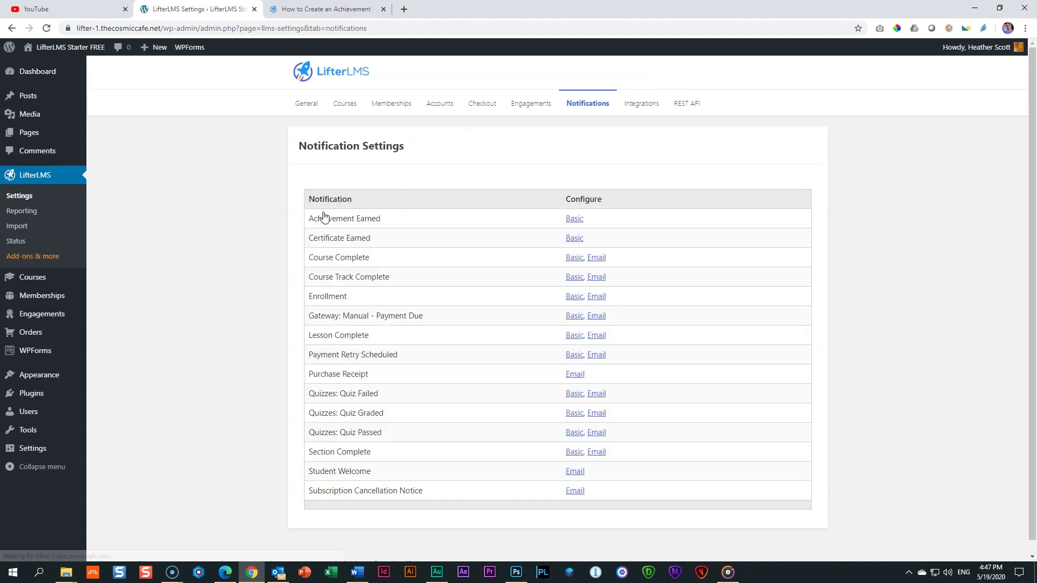
# Remove Student from the basic Section Complete notification's subscribers, save, and return to the list.
pyautogui.click(575, 454)
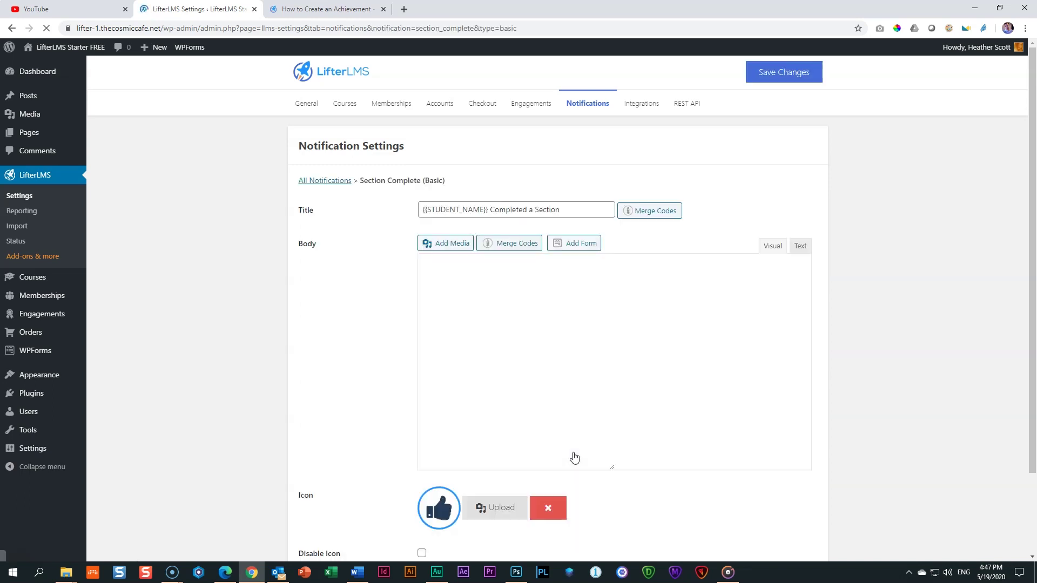
pyautogui.scroll(-3, 574, 458)
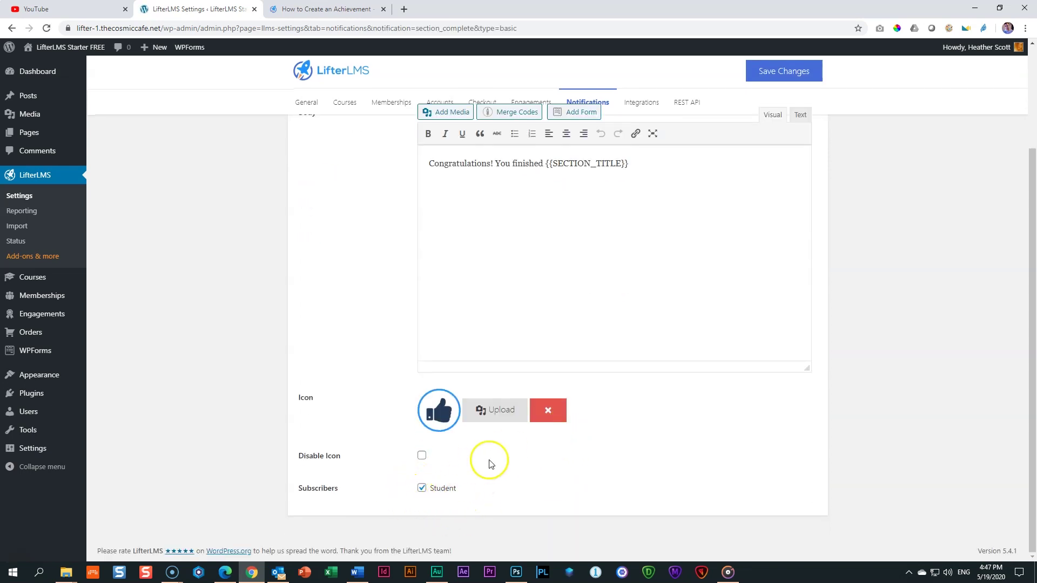
pyautogui.click(422, 488)
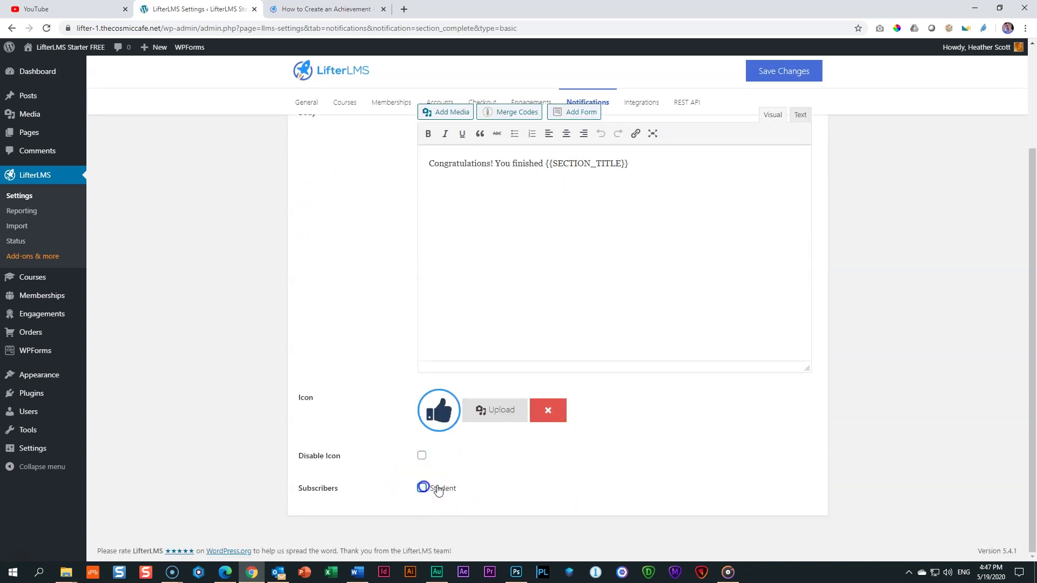
pyautogui.click(775, 78)
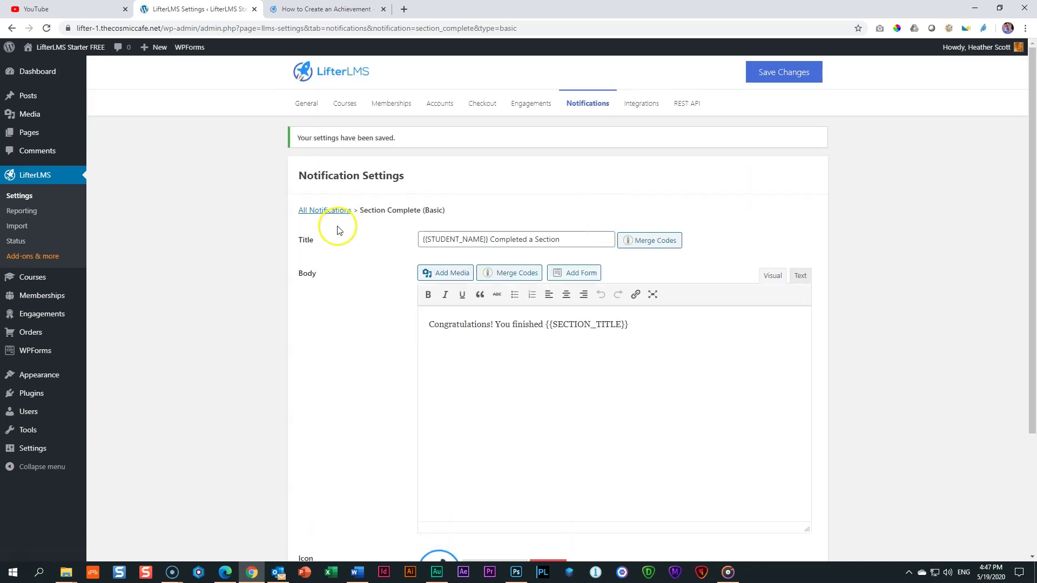
pyautogui.click(335, 211)
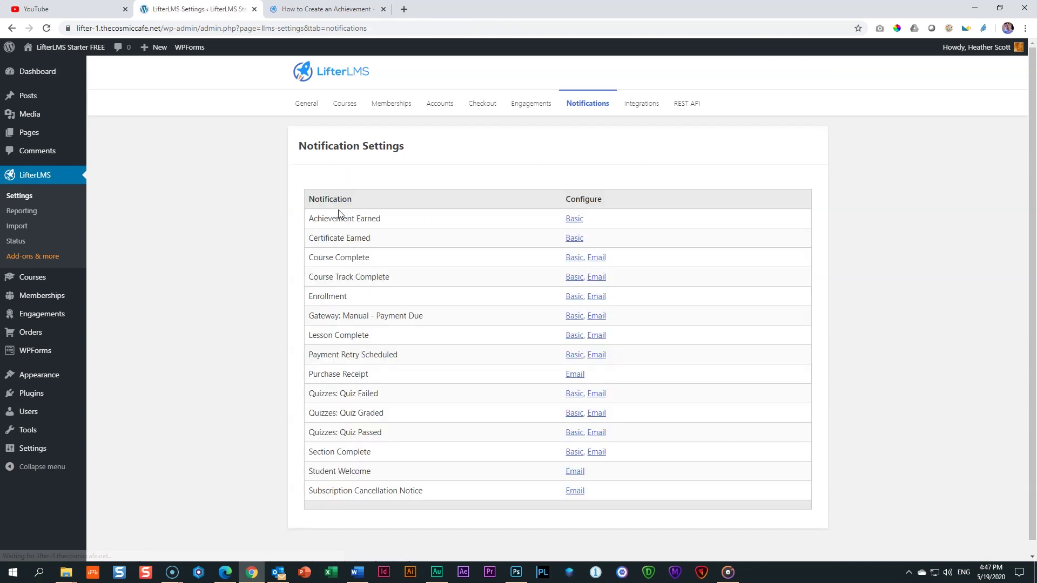
# Remove Student from the basic Course Complete notification's subscribers and save it.
pyautogui.moveTo(309, 258); pyautogui.dragTo(371, 260)
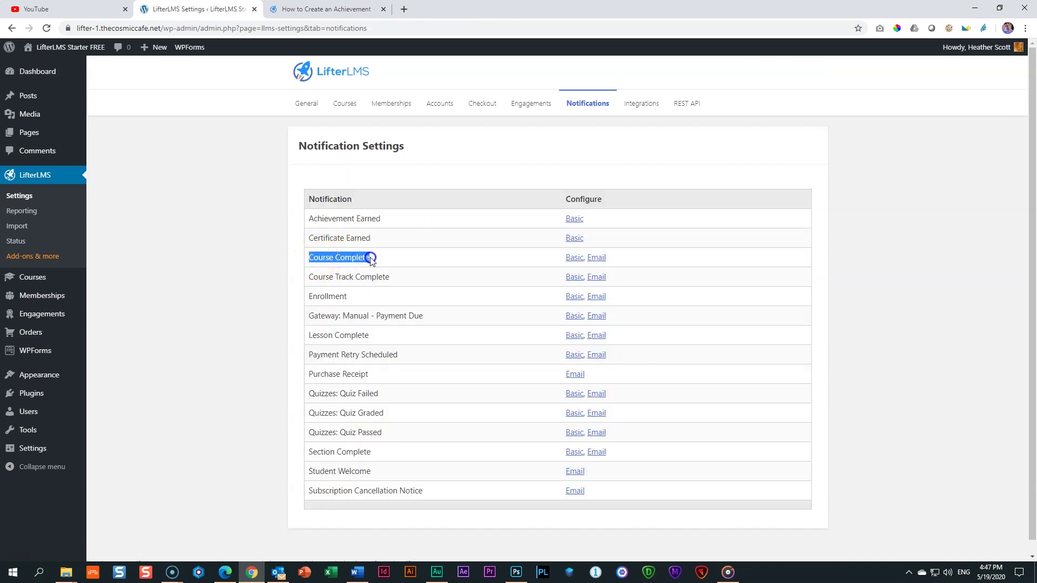
pyautogui.click(573, 258)
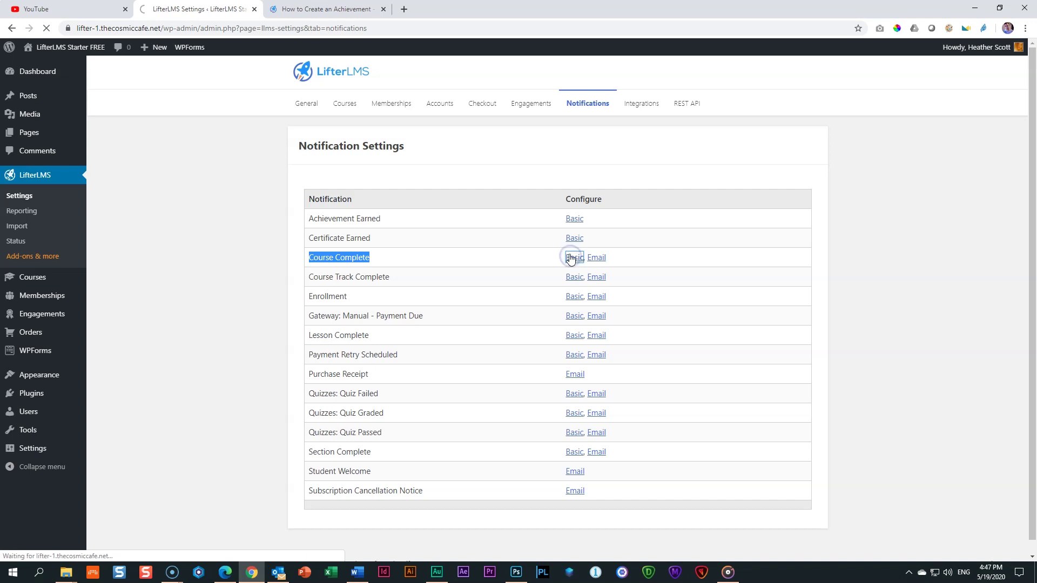
pyautogui.scroll(-2, 444, 326)
pyautogui.click(422, 488)
pyautogui.scroll(3, 699, 206)
pyautogui.click(786, 75)
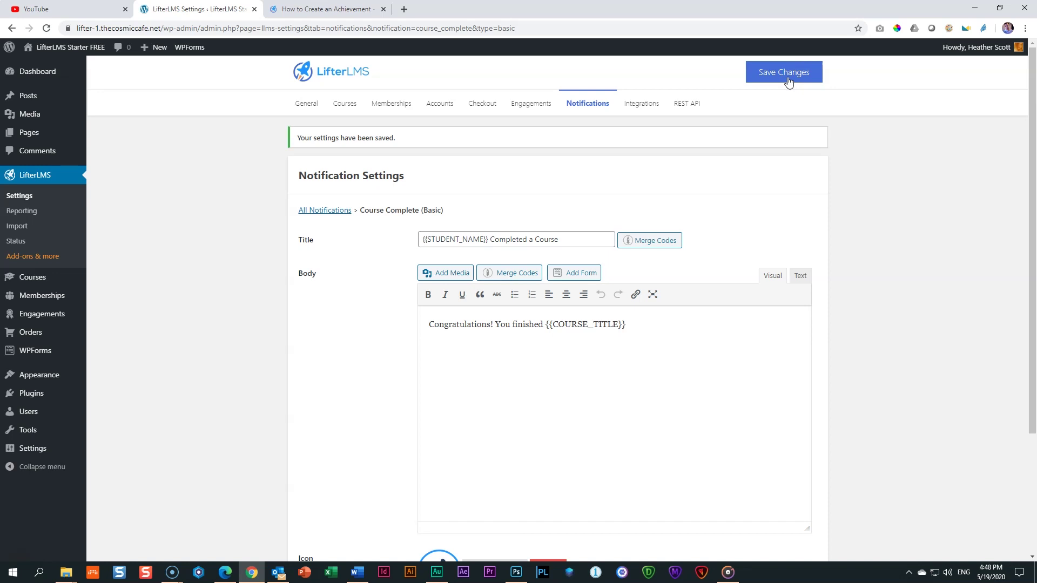
pyautogui.click(49, 320)
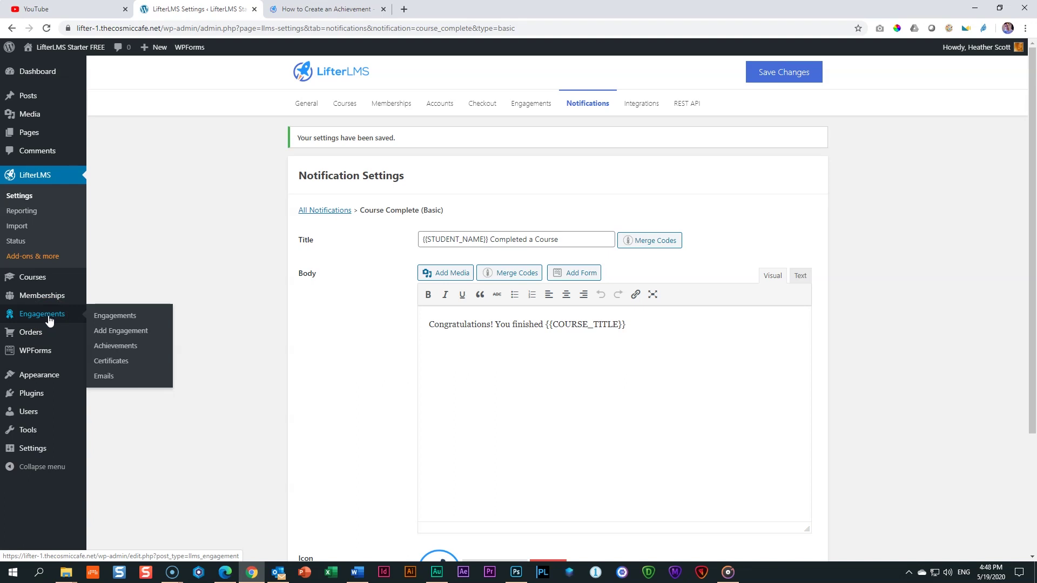
# Go to Engagements > Achievements, view the existing Be The Dragon! entry, and start a new achievement.
pyautogui.click(119, 362)
pyautogui.click(111, 361)
pyautogui.click(108, 351)
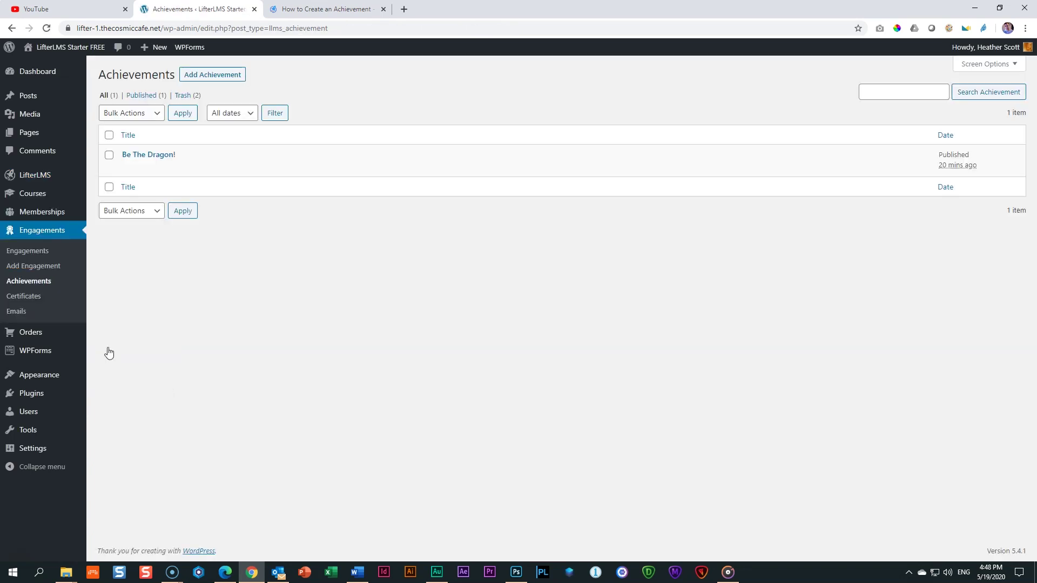
pyautogui.moveTo(162, 151)
pyautogui.click(205, 77)
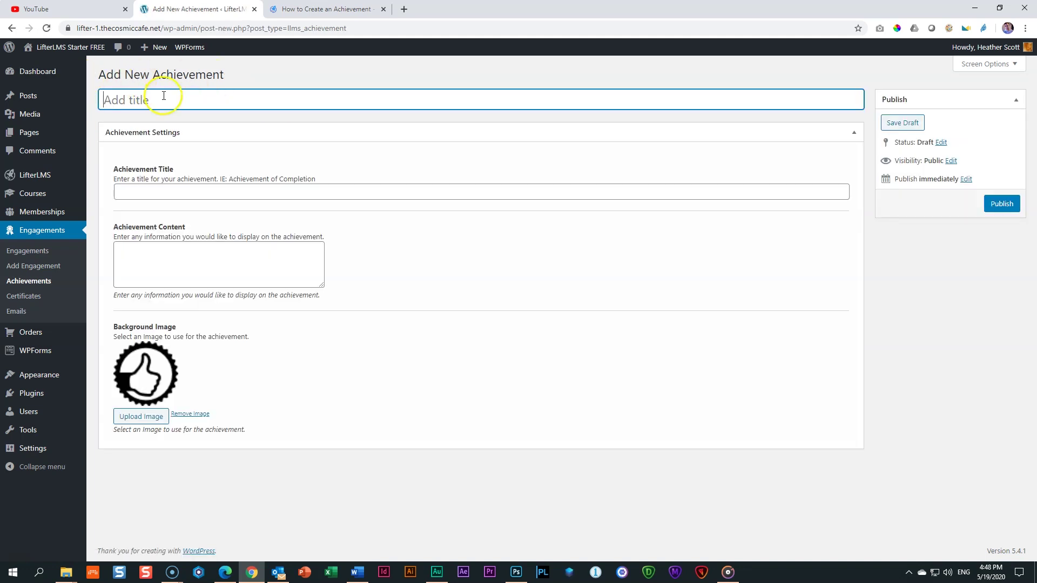
pyautogui.moveTo(83, 56)
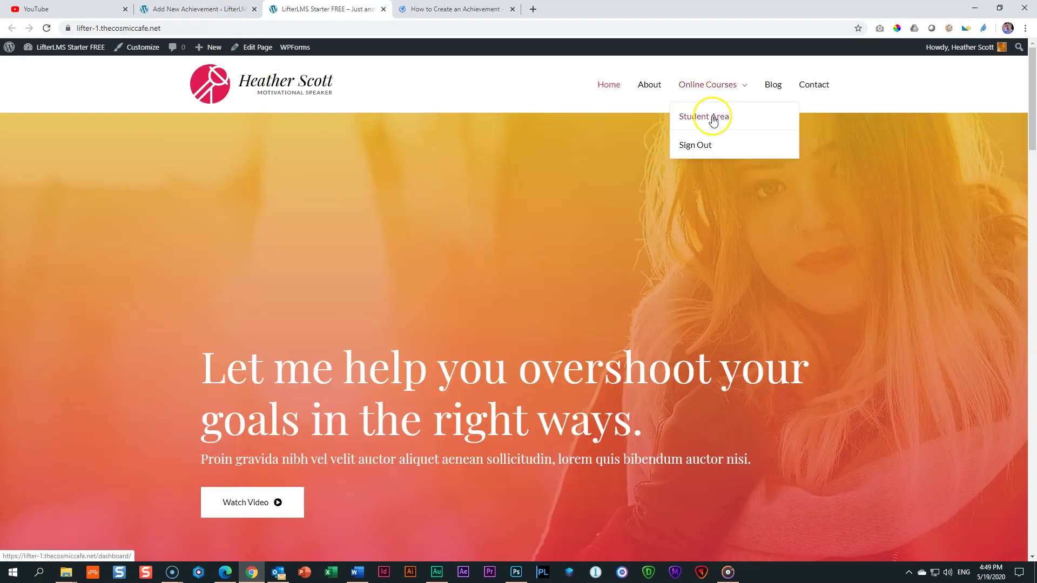
# On the front-end site, open a course from Online Courses and review its Course Outline lessons.
pyautogui.click(718, 89)
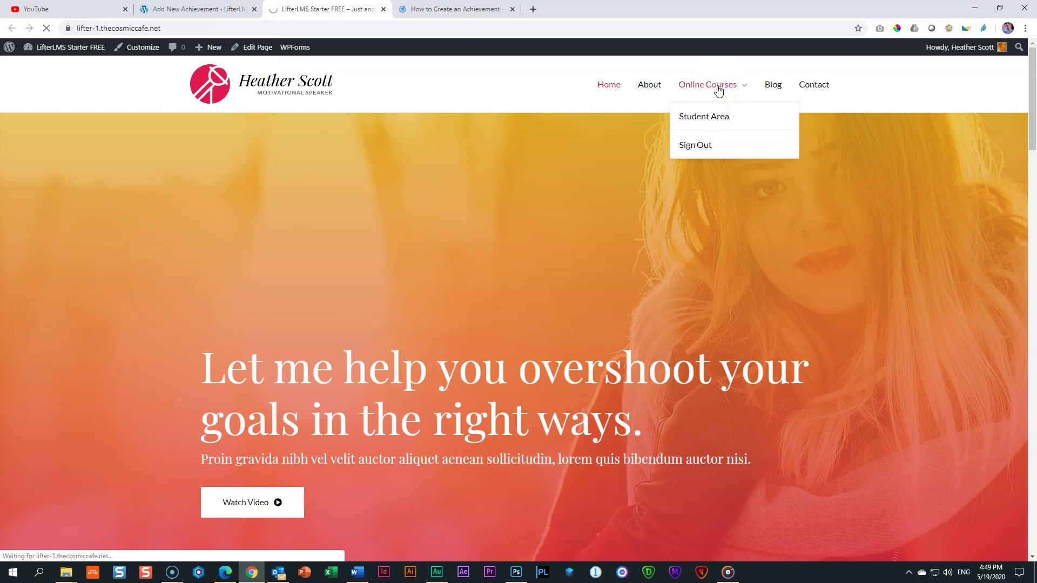
pyautogui.scroll(-2, 889, 273)
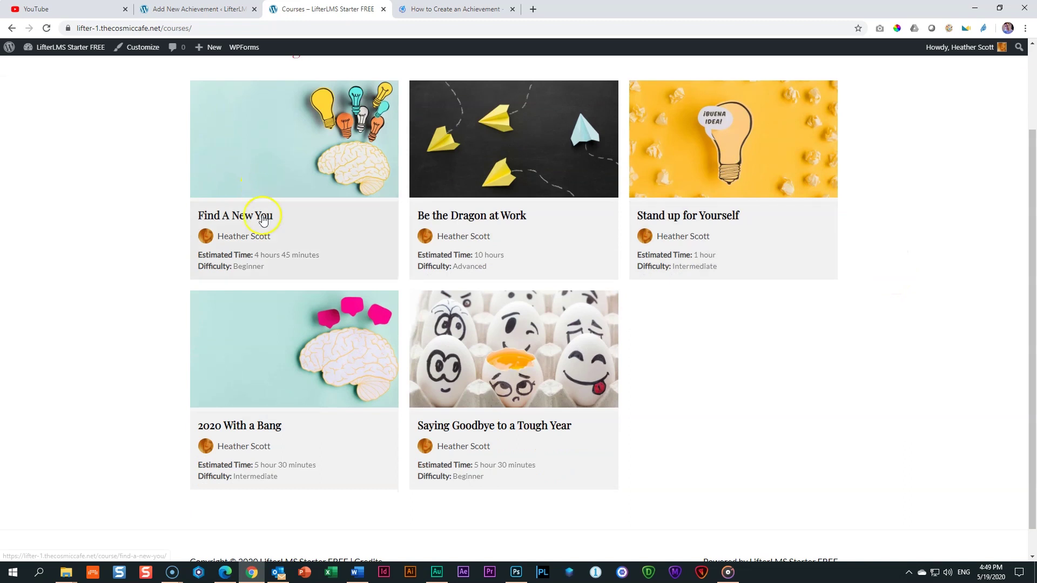
pyautogui.click(541, 424)
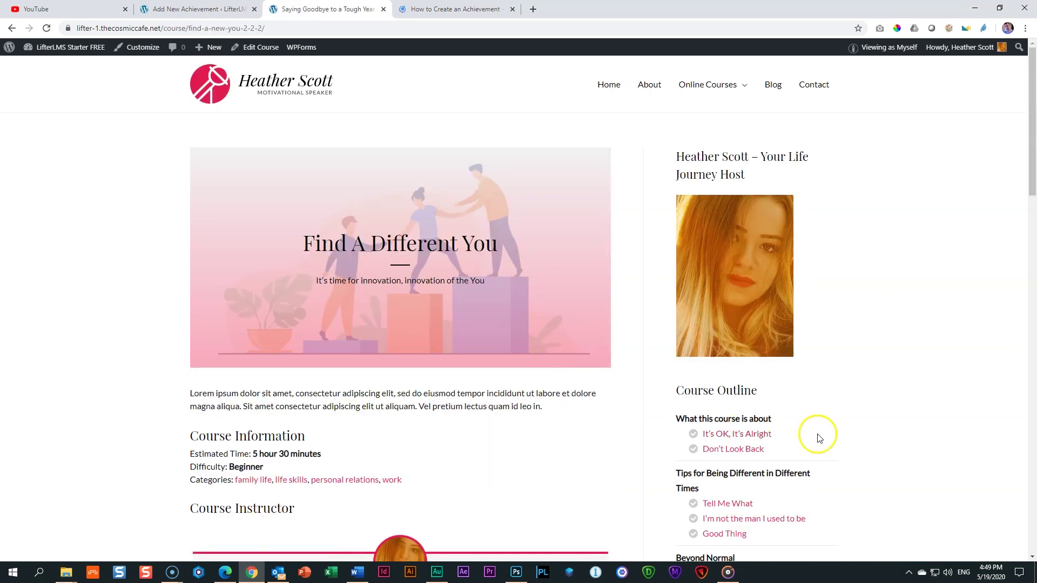
pyautogui.scroll(-2, 847, 438)
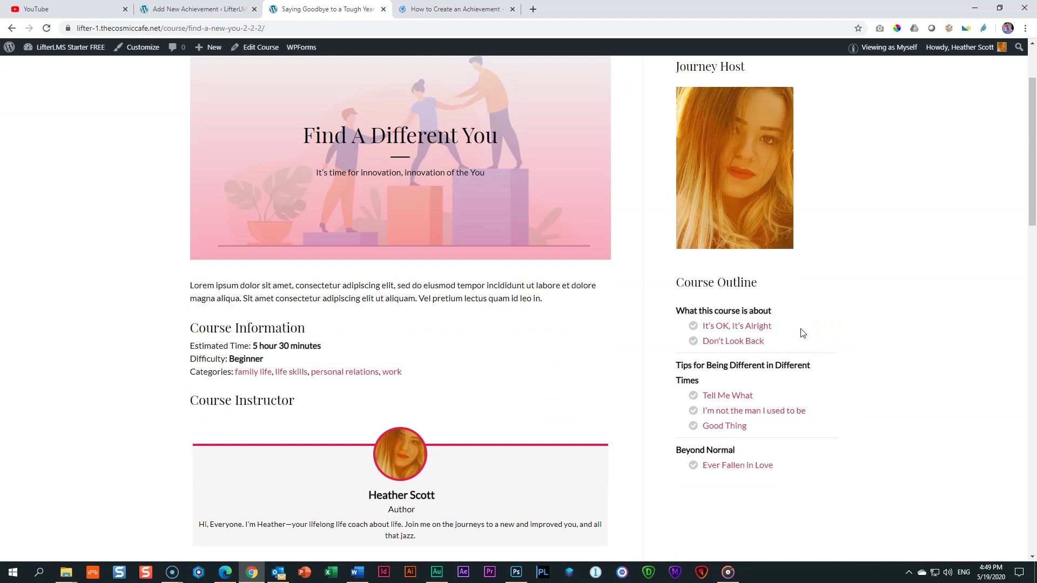
pyautogui.moveTo(803, 333); pyautogui.dragTo(701, 327)
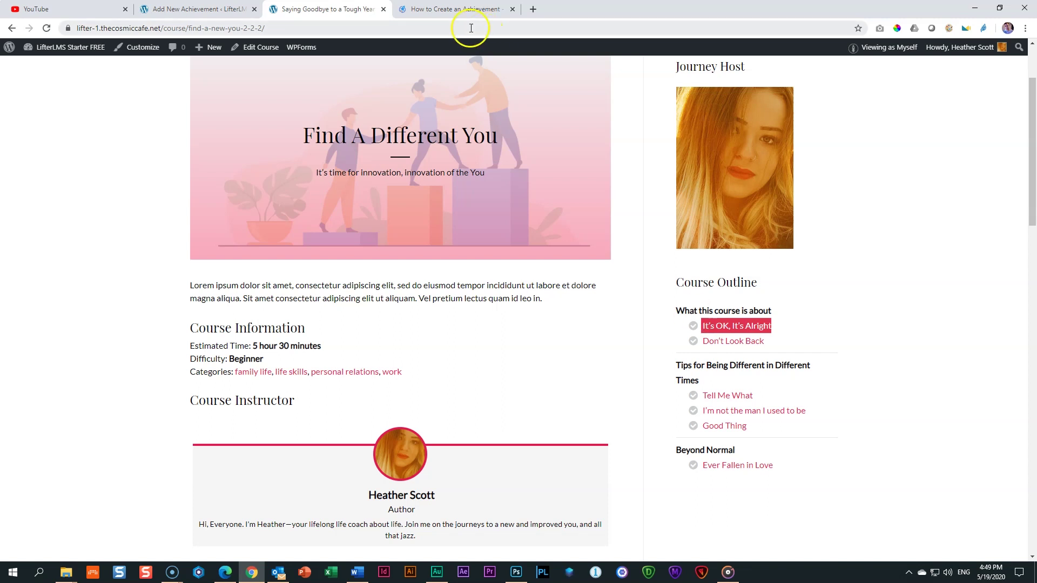
# Name the achievement 'First Egg', title it 'The Egg has Hatched', and add a first-lesson congratulations message.
pyautogui.click(167, 9)
pyautogui.click(154, 183)
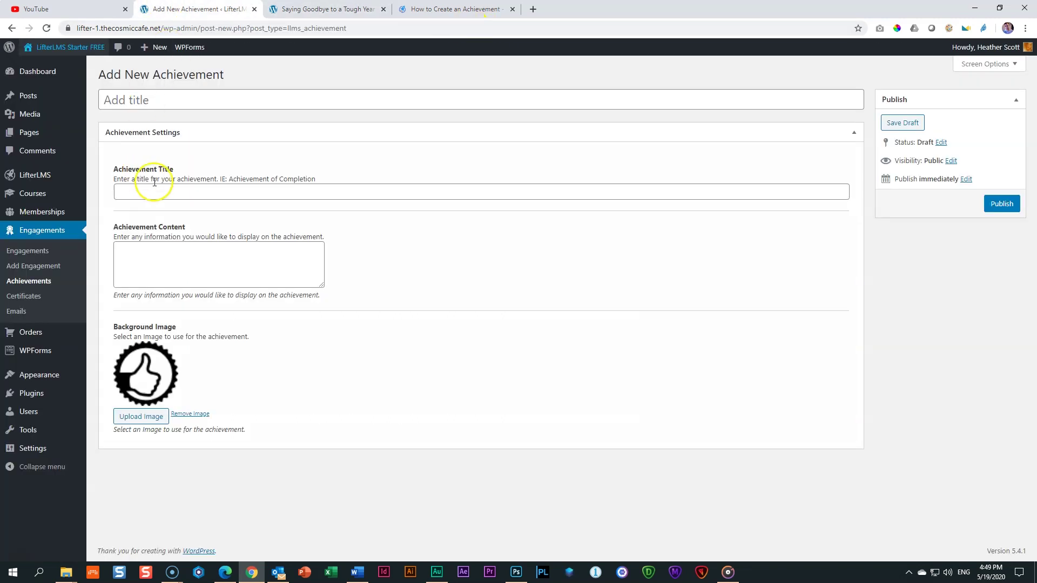
pyautogui.click(157, 99)
pyautogui.write('First Egg')
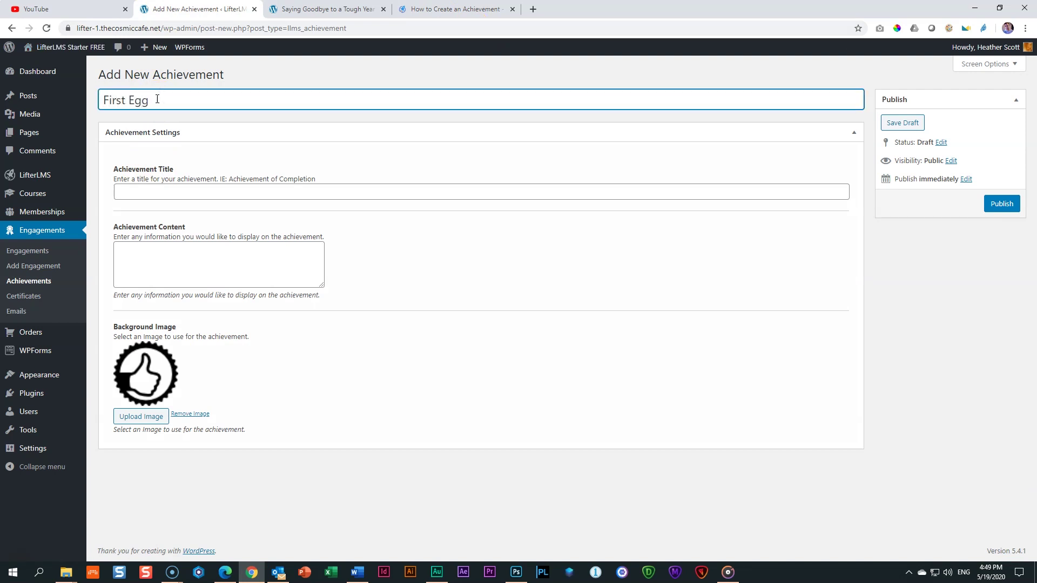
pyautogui.click(147, 189)
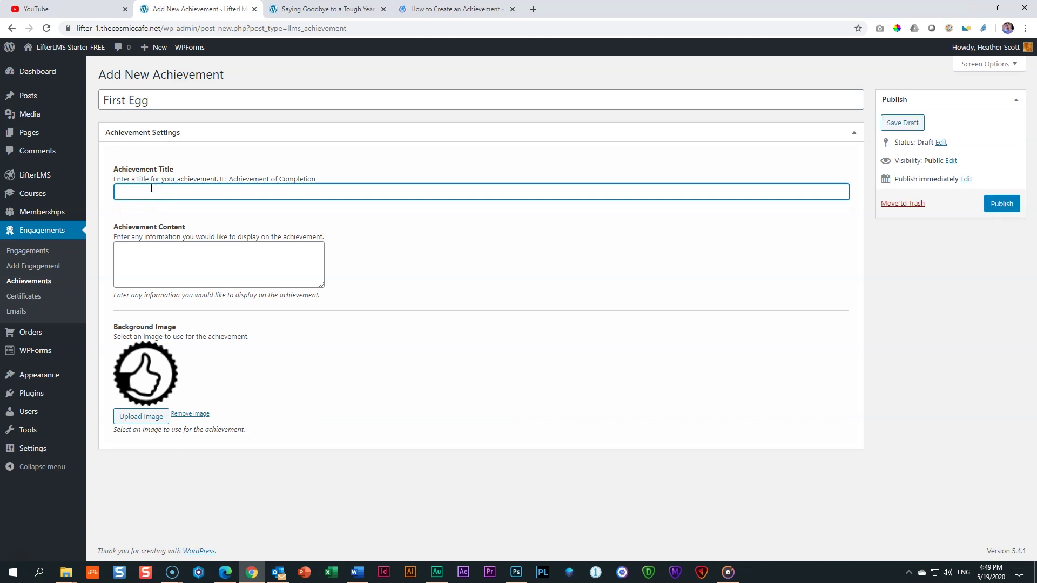
pyautogui.write('The Egg has Hatched')
pyautogui.click(158, 265)
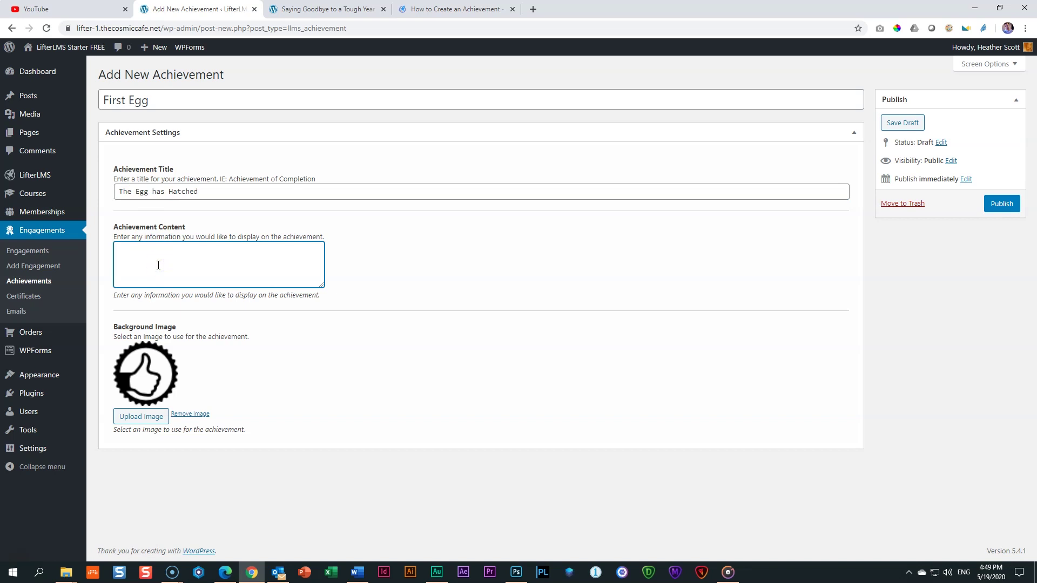
pyautogui.write("Congratulations, you've done. First lesson complete, let the ")
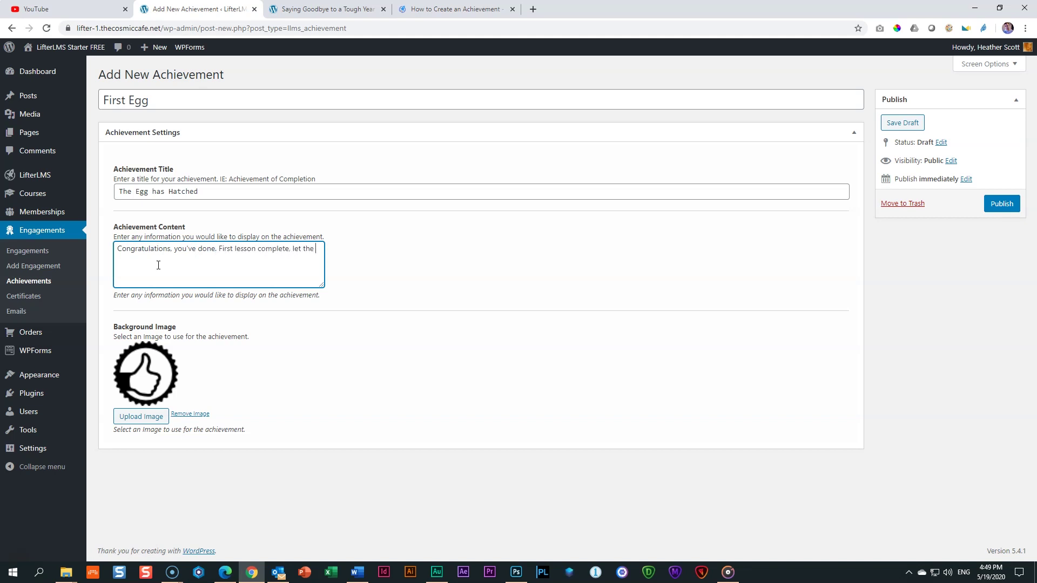
pyautogui.write('good times co')
# Set great-achievement as First Egg's background, publish the achievement, and open the Engagements list.
pyautogui.click(162, 415)
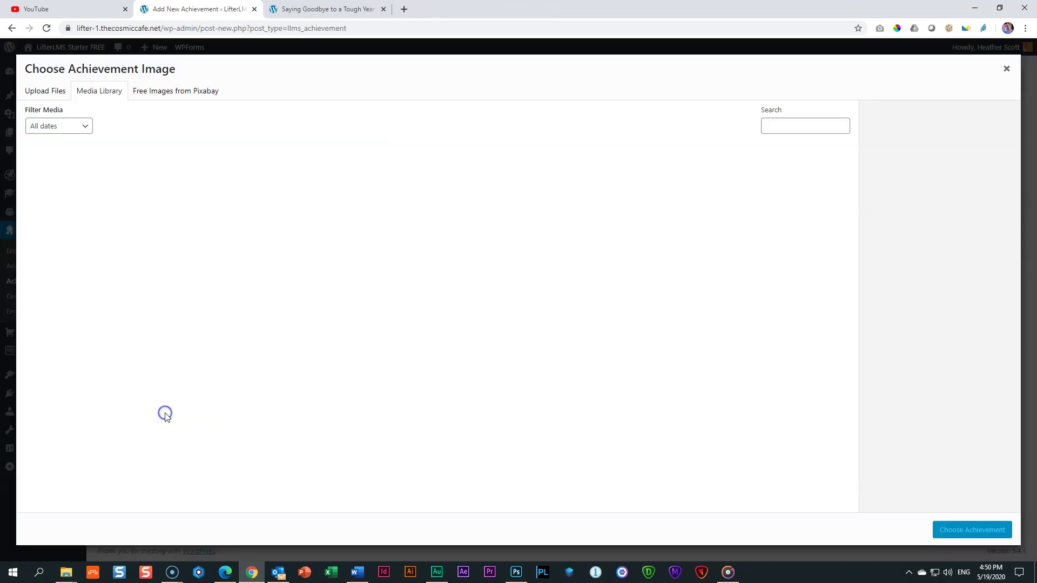
pyautogui.click(185, 409)
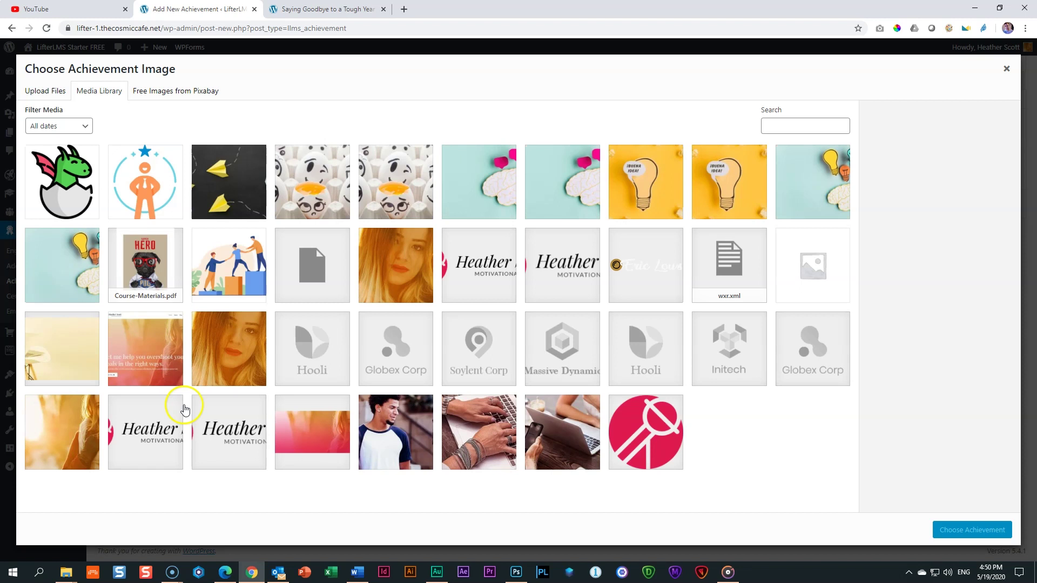
pyautogui.click(143, 168)
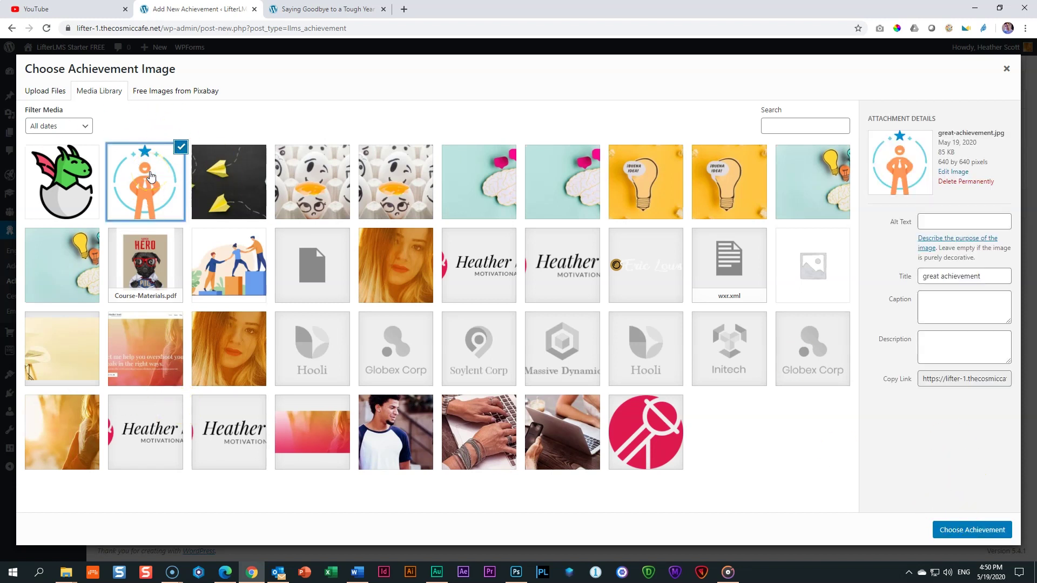
pyautogui.click(940, 159)
pyautogui.moveTo(940, 158); pyautogui.dragTo(971, 162)
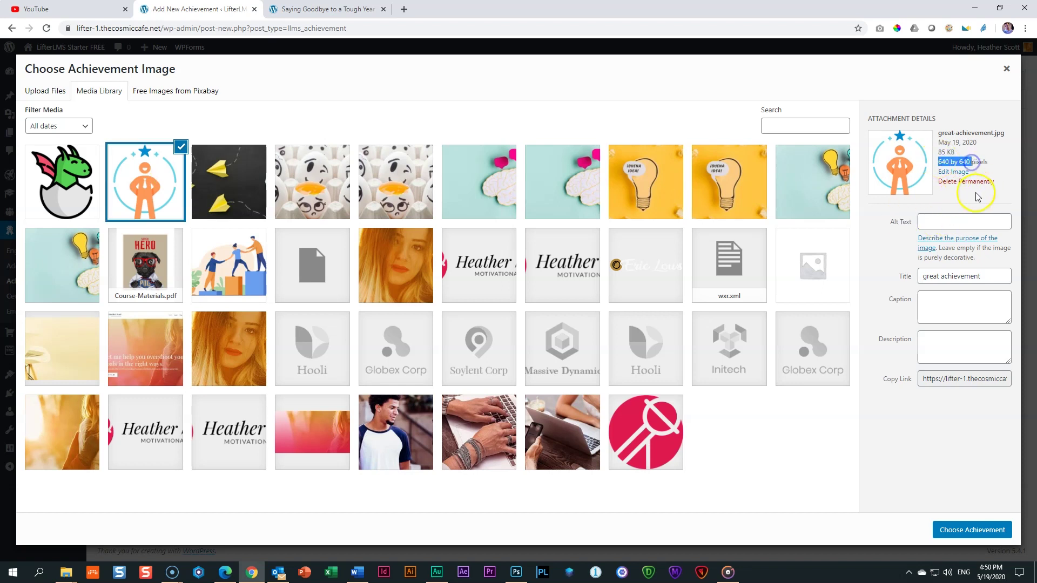
pyautogui.click(945, 530)
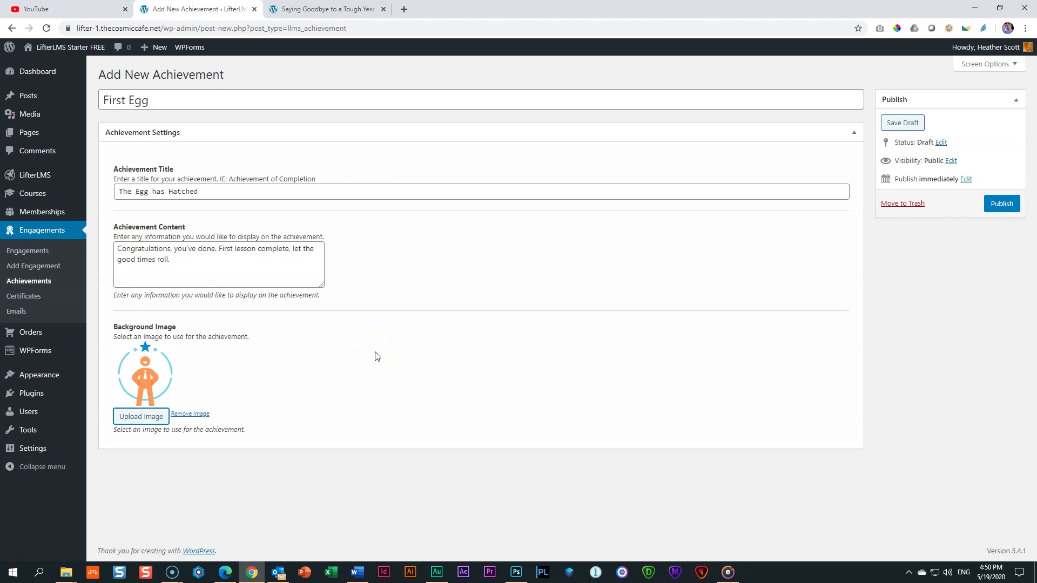
pyautogui.click(1008, 203)
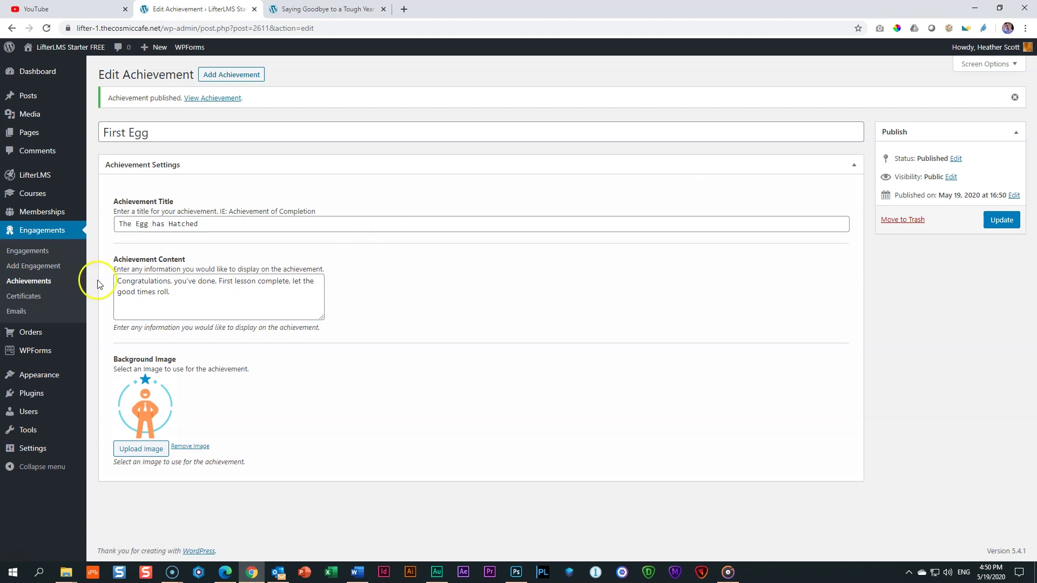
pyautogui.click(43, 252)
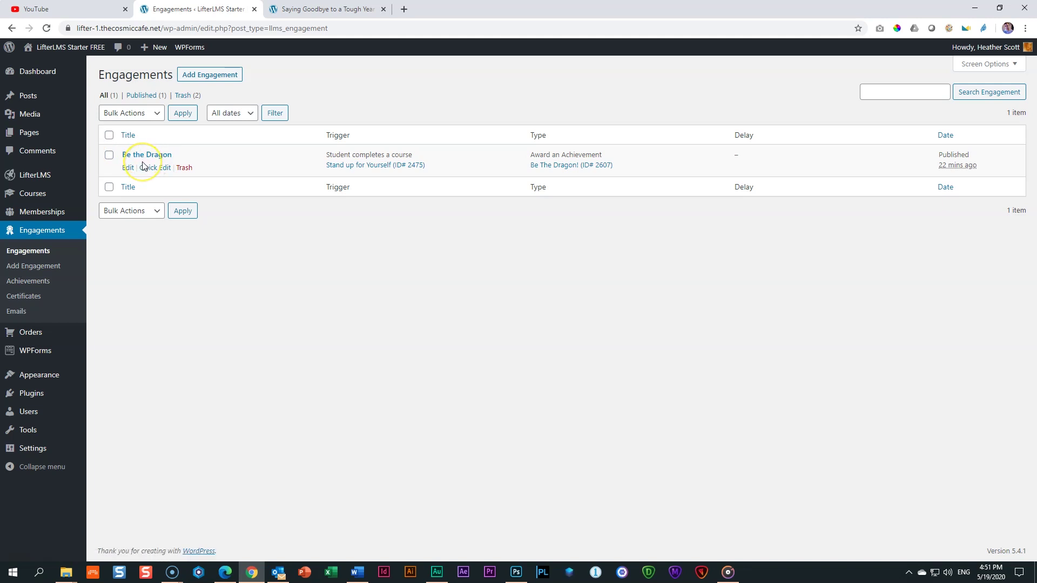
# Start a new engagement and set its triggering event to 'Student completes a lesson'.
pyautogui.click(214, 75)
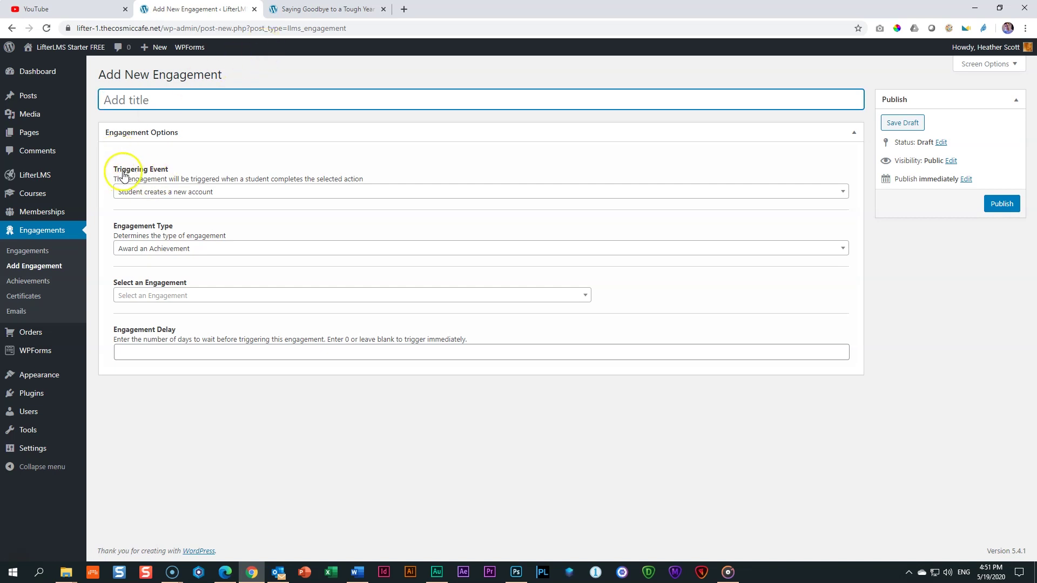
pyautogui.click(147, 194)
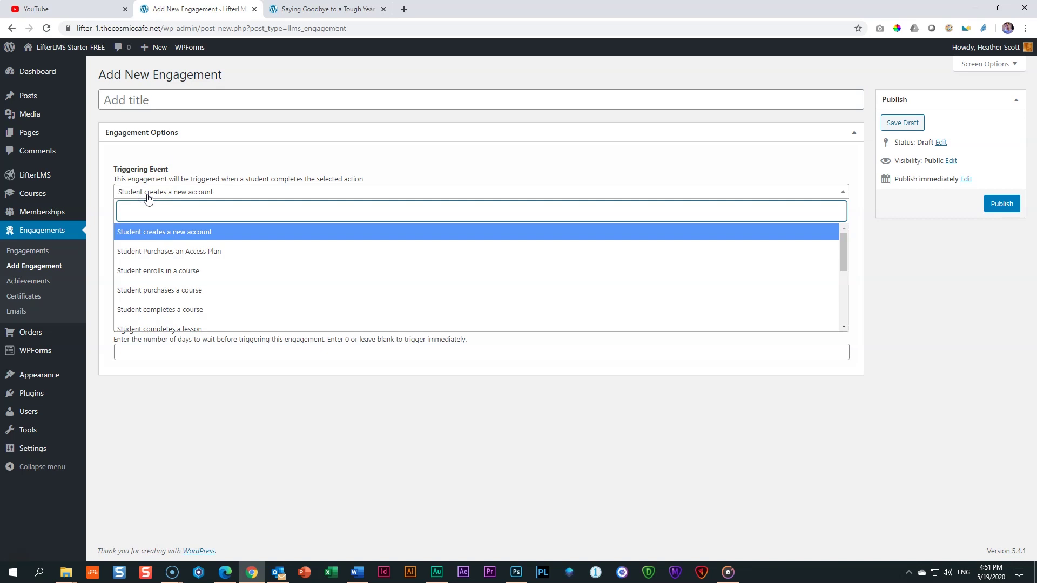
pyautogui.click(281, 11)
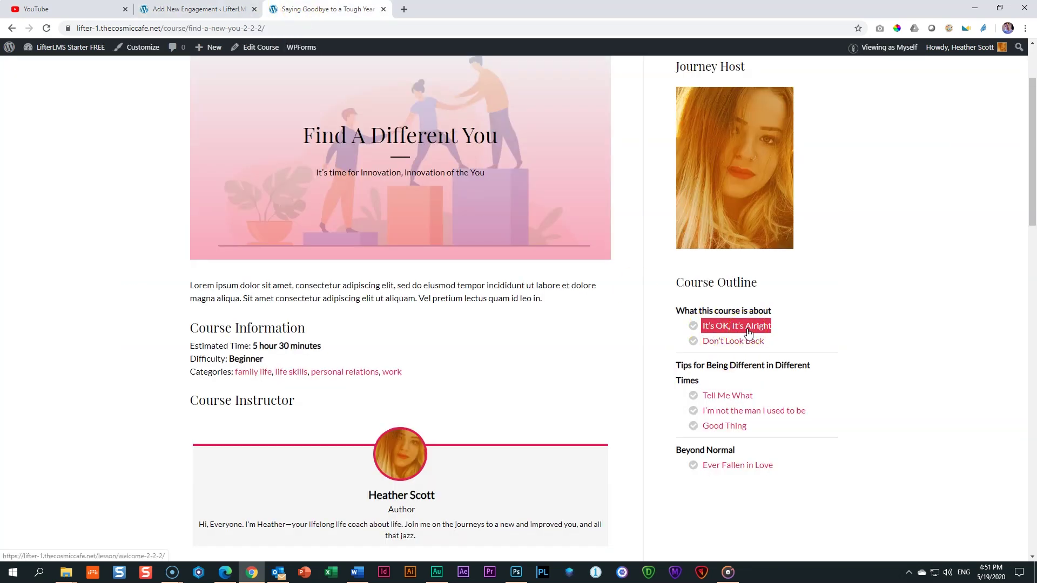
pyautogui.click(198, 9)
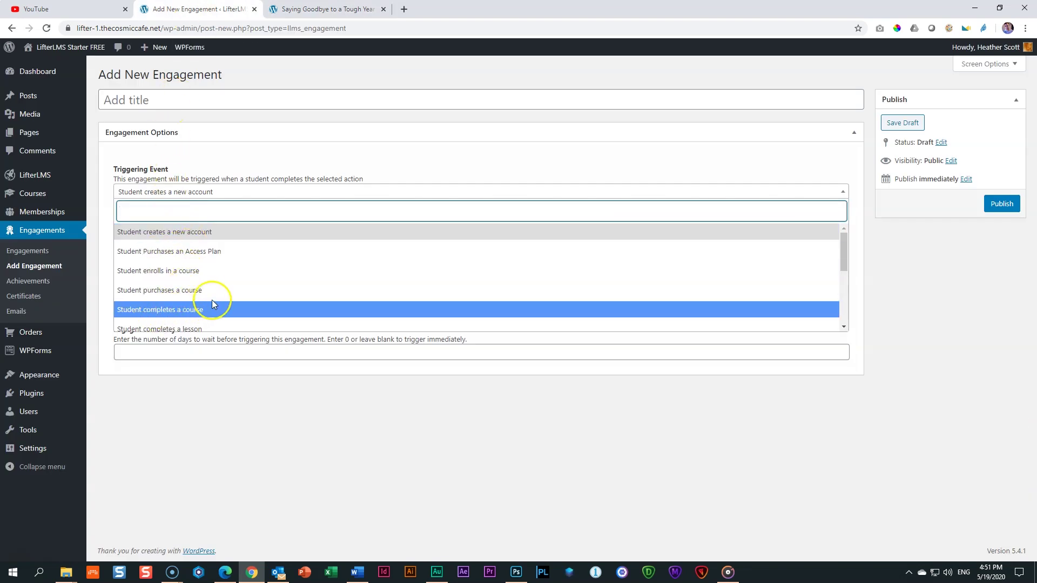
pyautogui.scroll(-1, 219, 294)
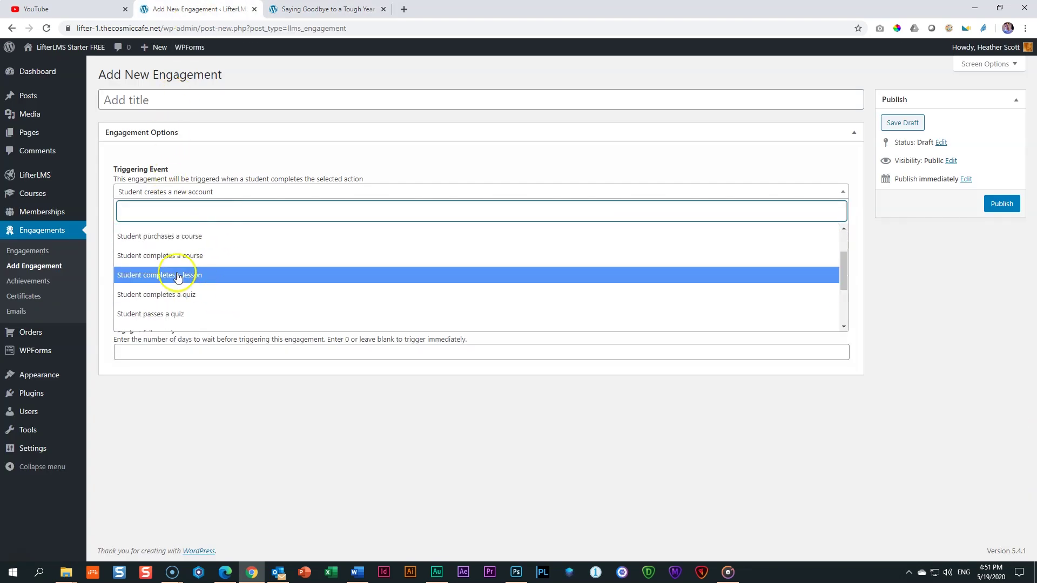
pyautogui.click(178, 276)
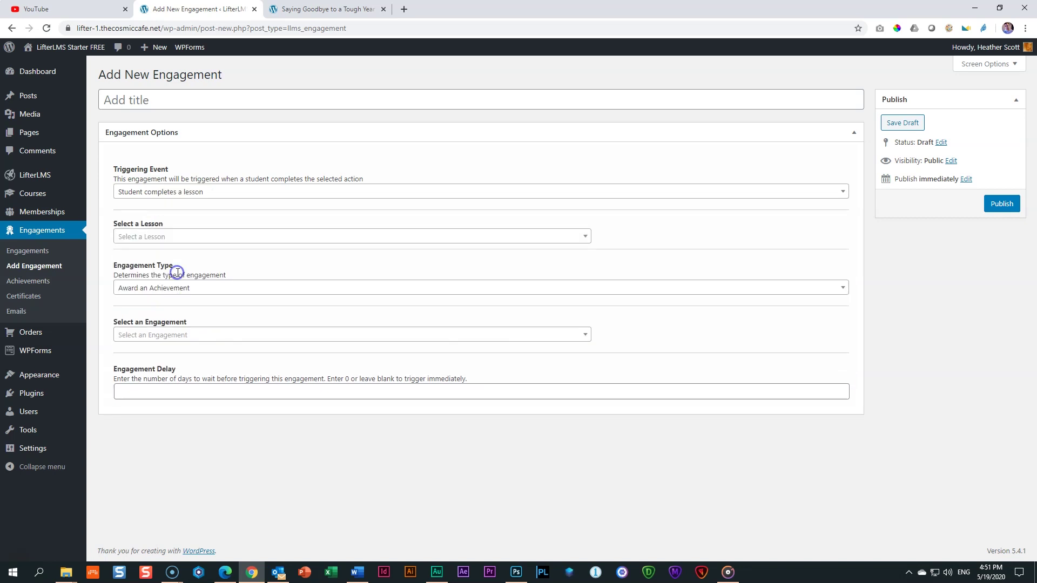
# Search 'It's' and select the lesson It's OK, It's Alright.
pyautogui.click(130, 239)
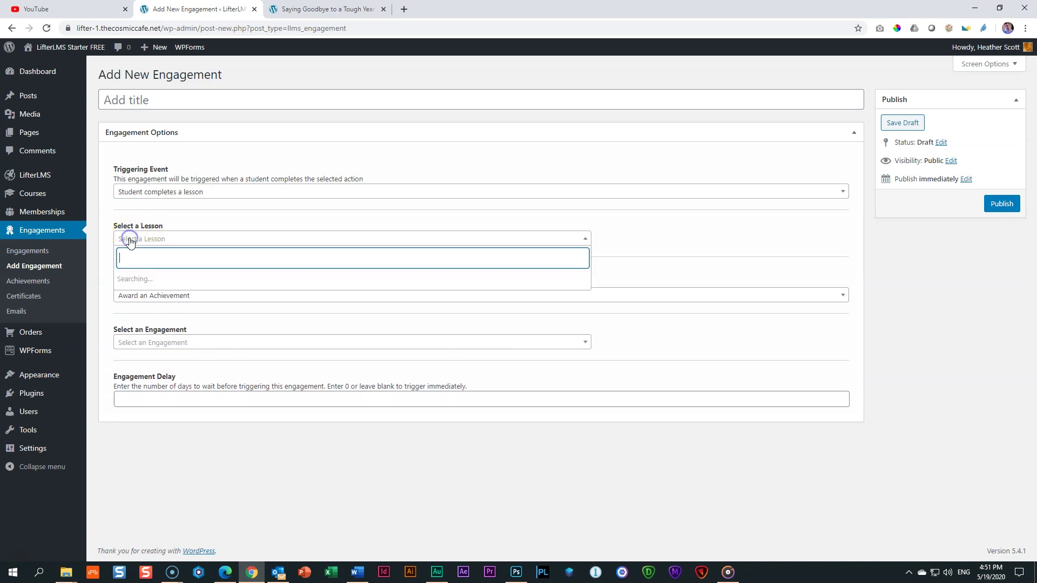
pyautogui.scroll(-8, 227, 312)
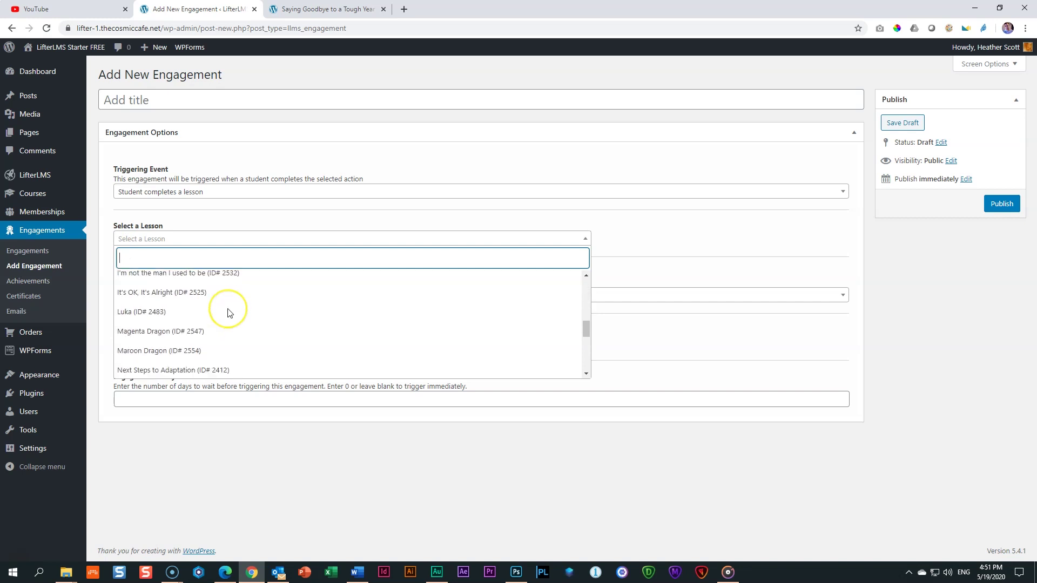
pyautogui.scroll(8, 227, 314)
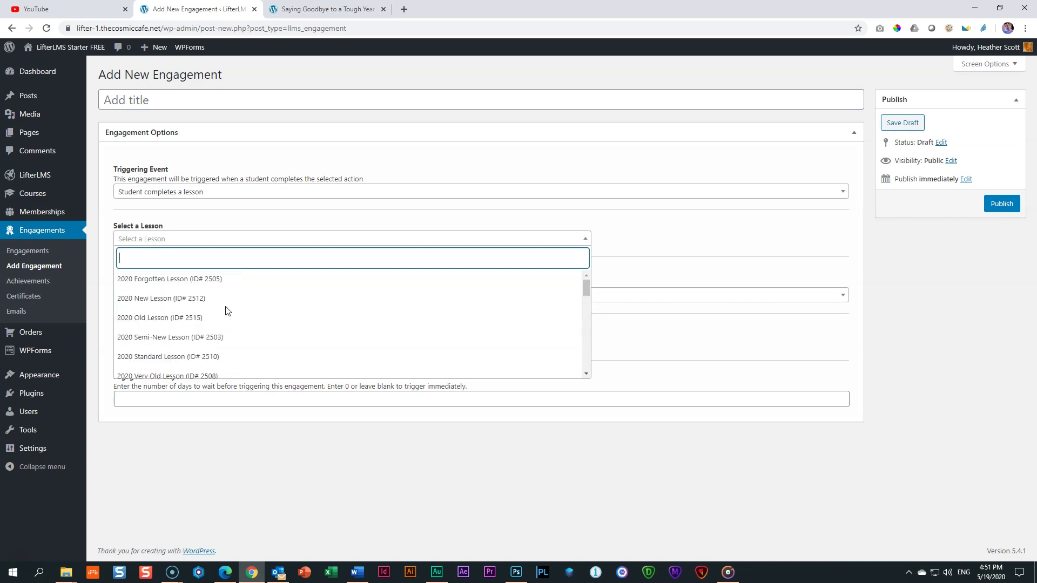
pyautogui.click(307, 8)
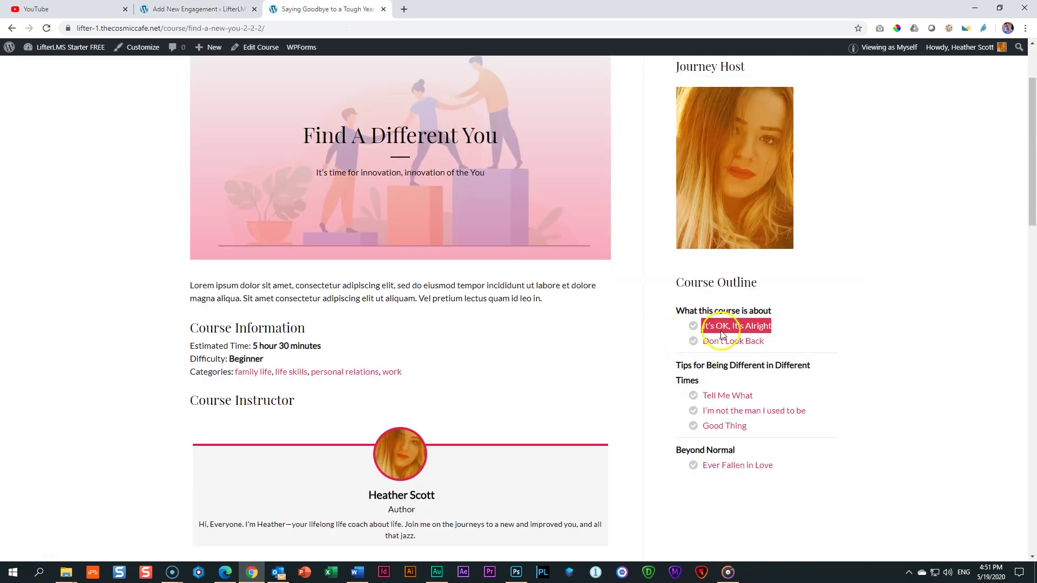
pyautogui.click(198, 9)
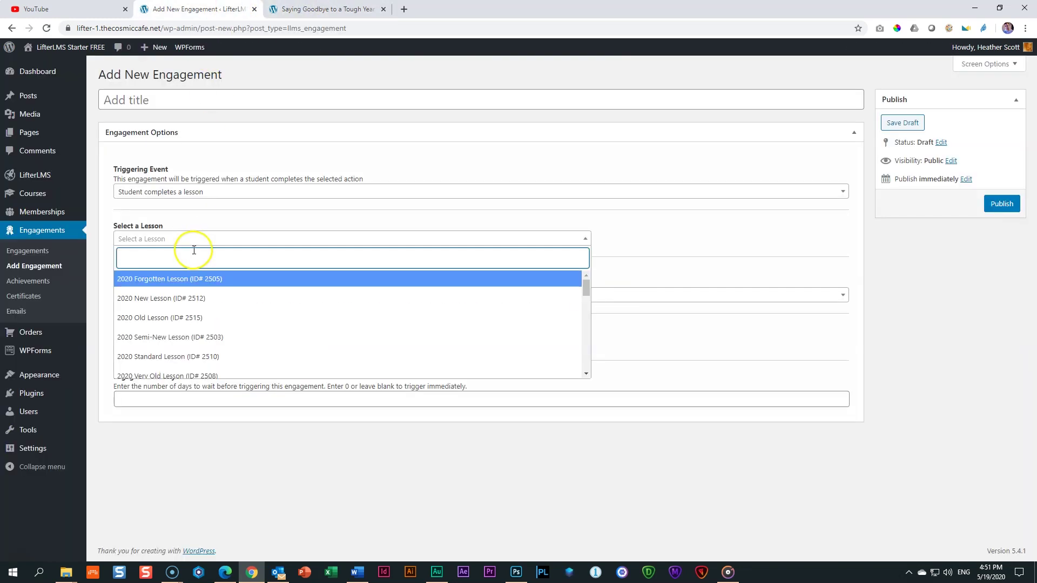
pyautogui.write("It's")
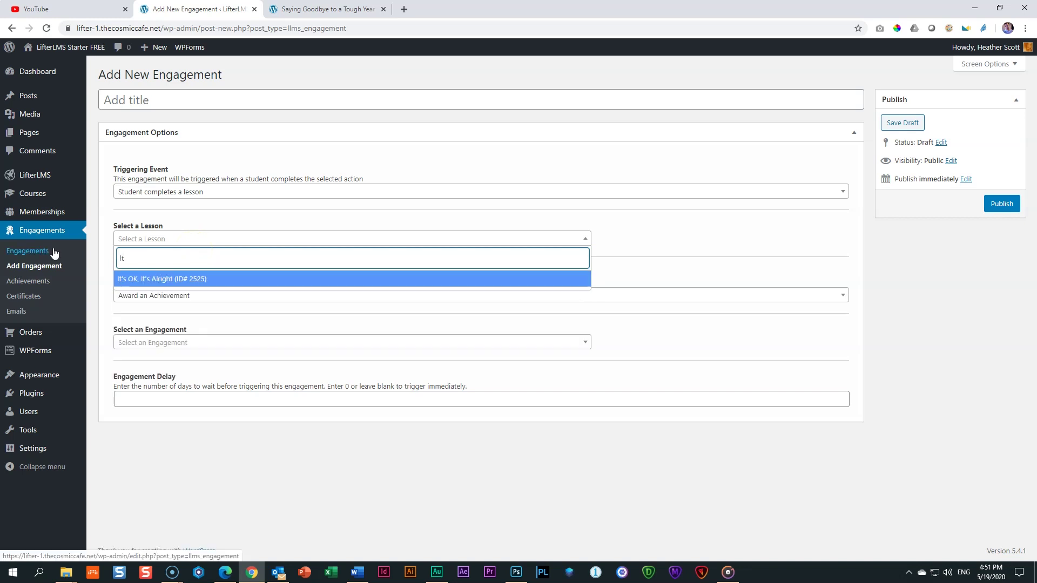
pyautogui.click(130, 281)
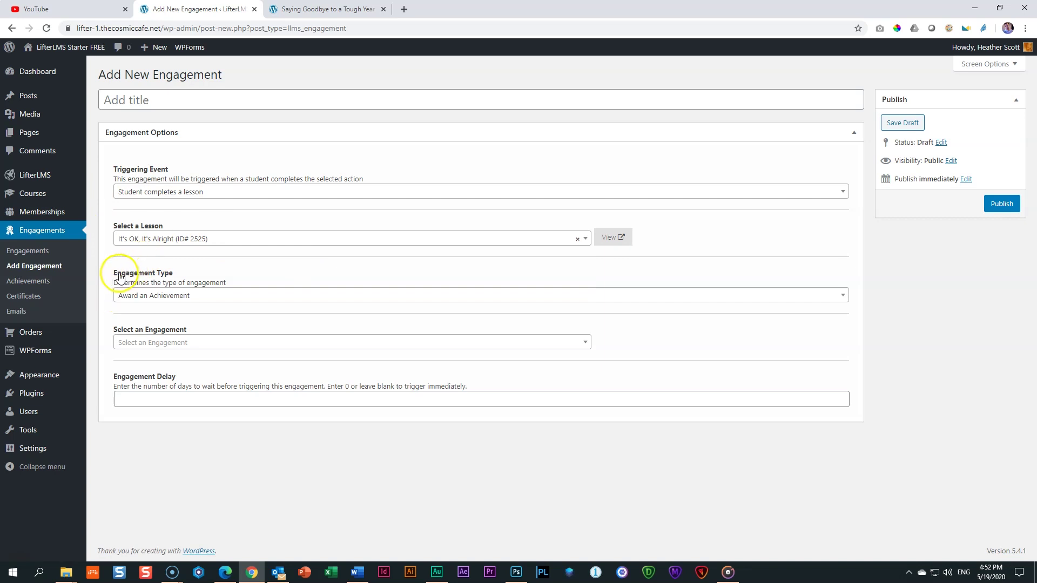
# Keep Award an Achievement as the engagement type and choose First Egg to award.
pyautogui.click(166, 296)
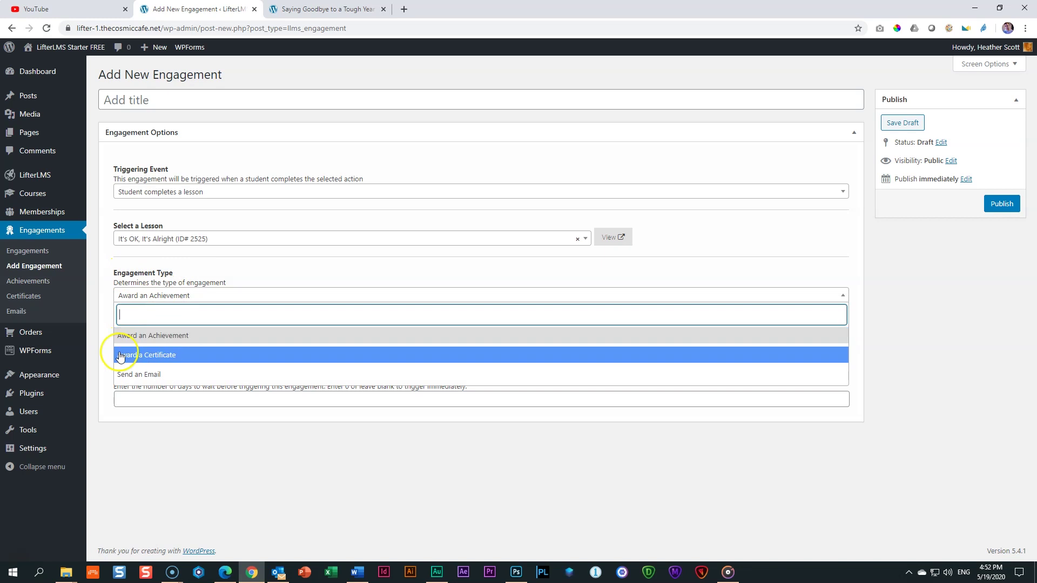
pyautogui.click(152, 335)
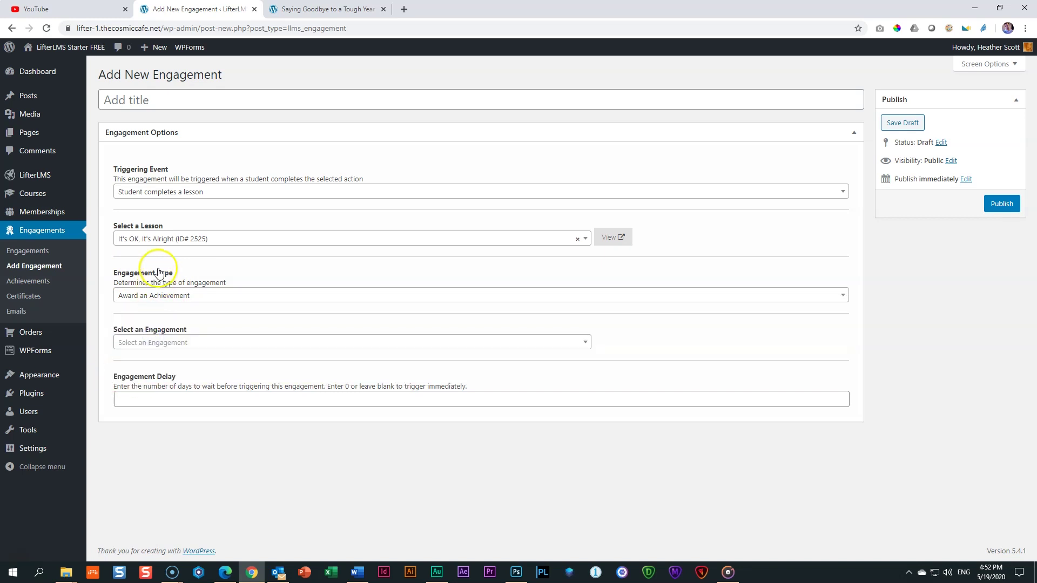
pyautogui.click(152, 344)
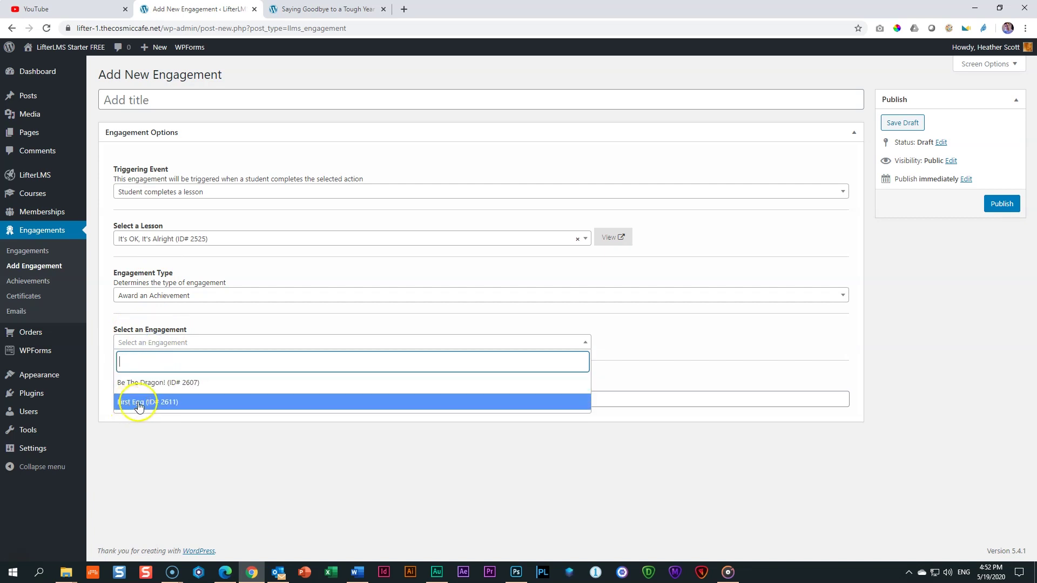
pyautogui.click(140, 404)
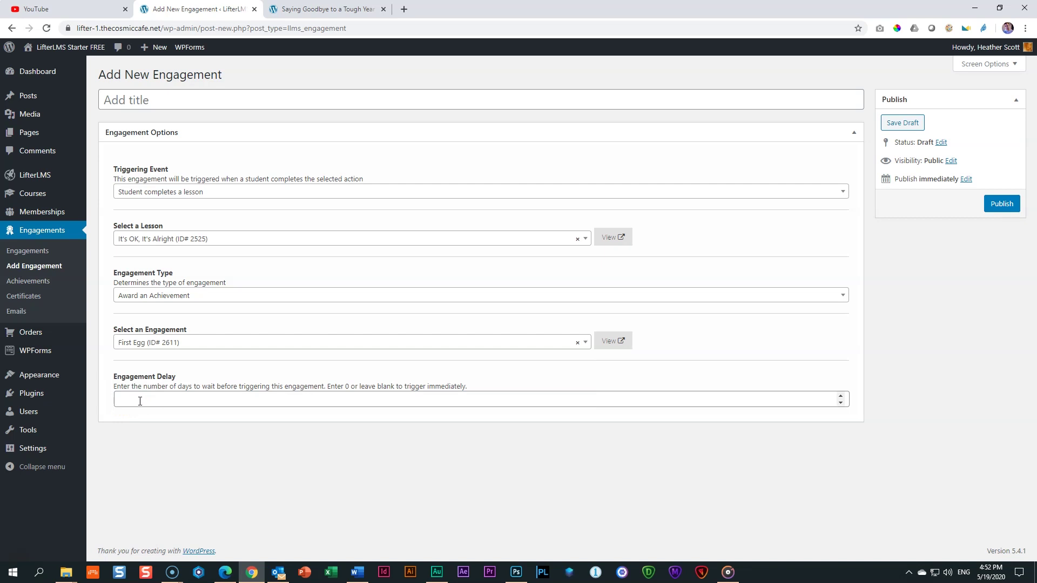
# Leave the engagement delay blank and publish the engagement.
pyautogui.click(315, 9)
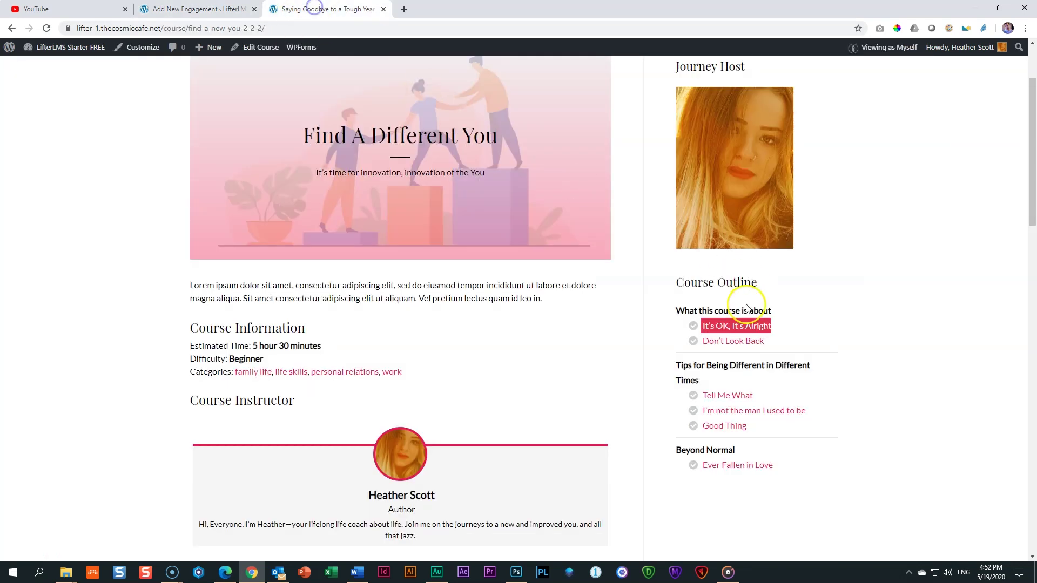
pyautogui.click(221, 9)
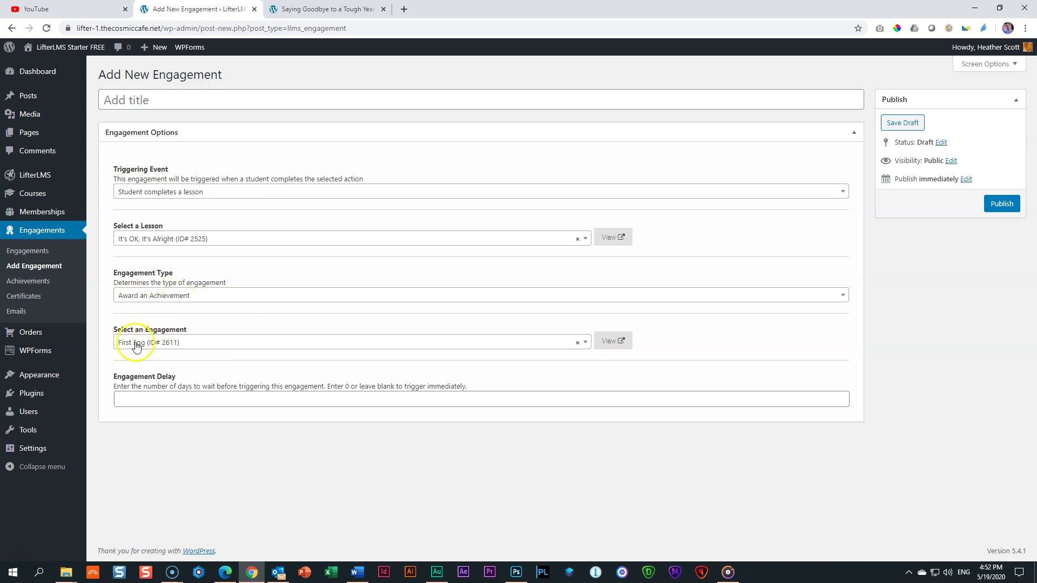
pyautogui.click(133, 398)
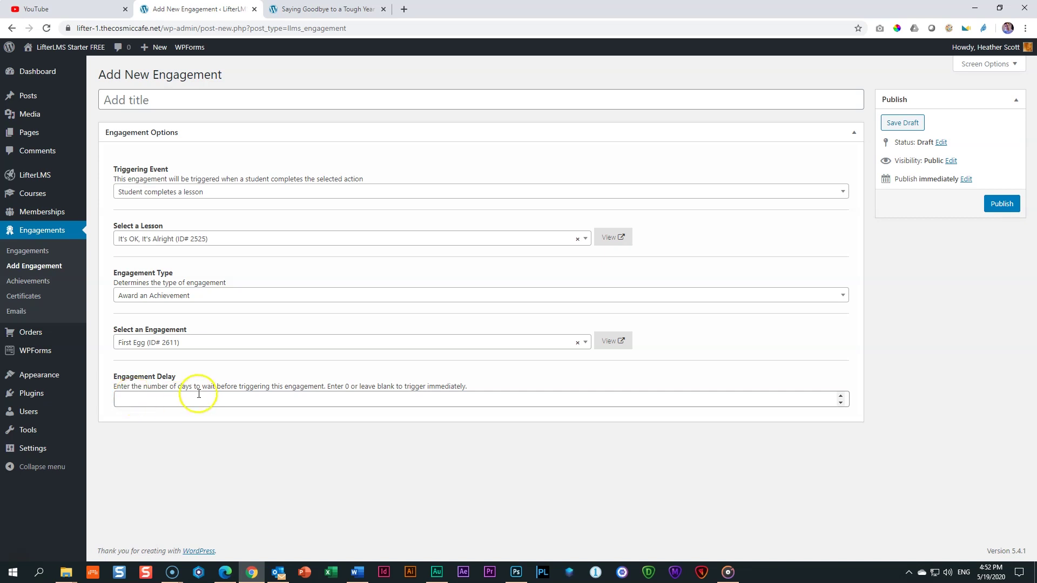
pyautogui.click(1002, 205)
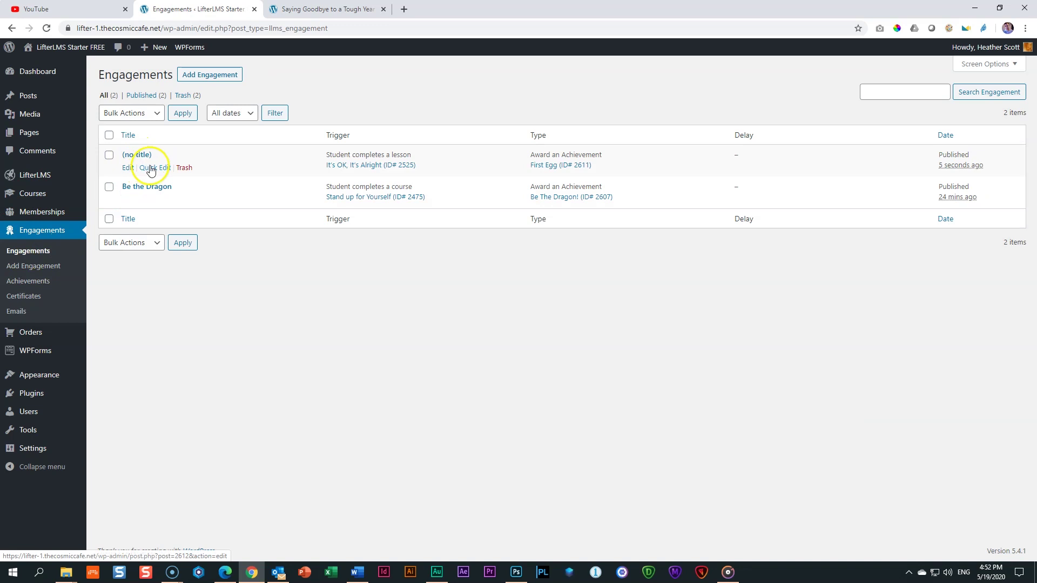
# Quick-edit the untitled engagement's title to 'Be the Egg', then revisit Achievements and Engagements.
pyautogui.click(149, 167)
pyautogui.write('Be the Egg')
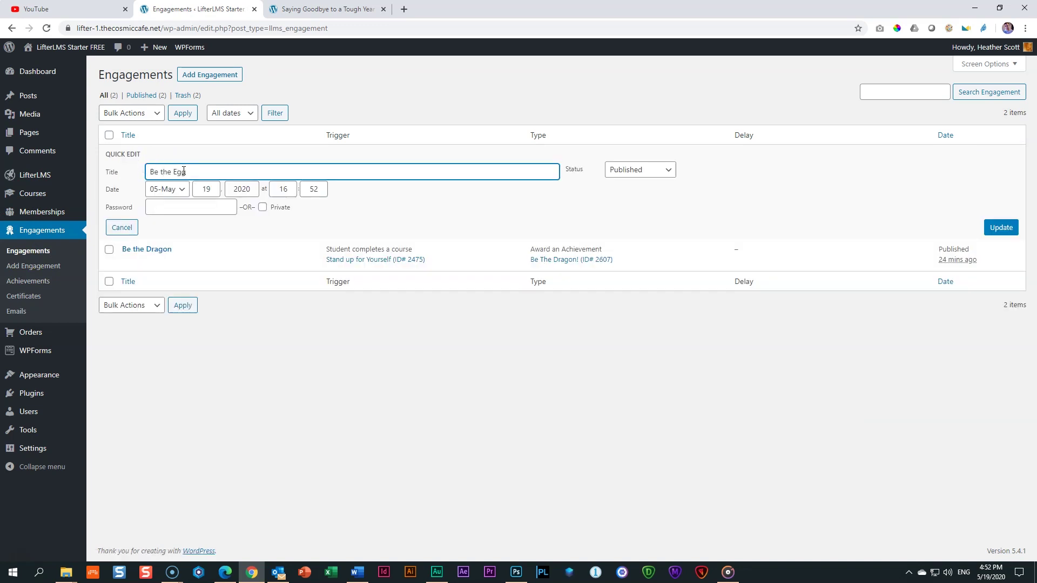
pyautogui.click(1001, 227)
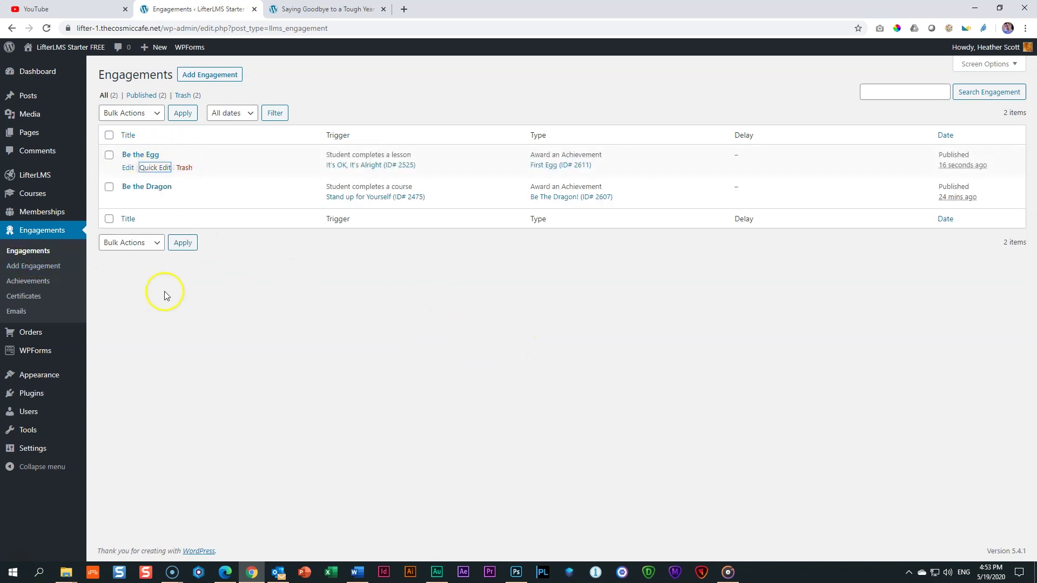
pyautogui.click(28, 285)
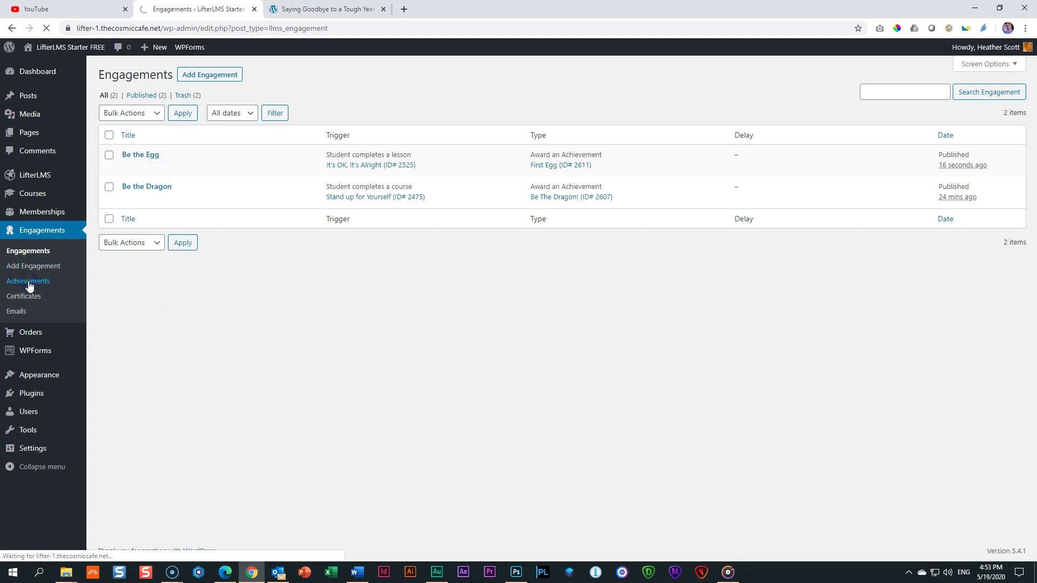
pyautogui.click(28, 253)
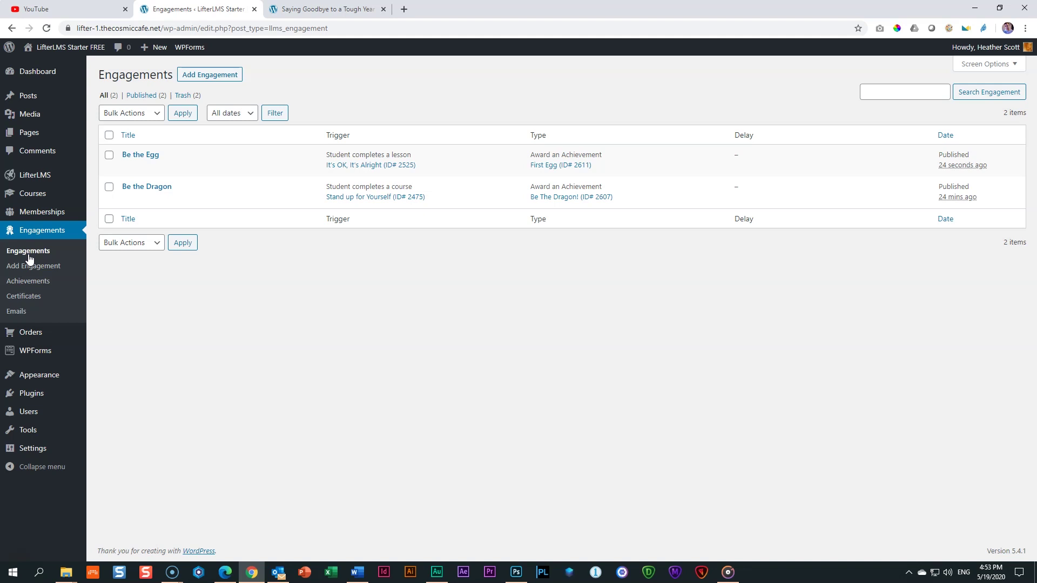
# In the student's Edge session, open Online Courses and scroll through the five catalog courses.
pyautogui.click(53, 254)
pyautogui.click(225, 573)
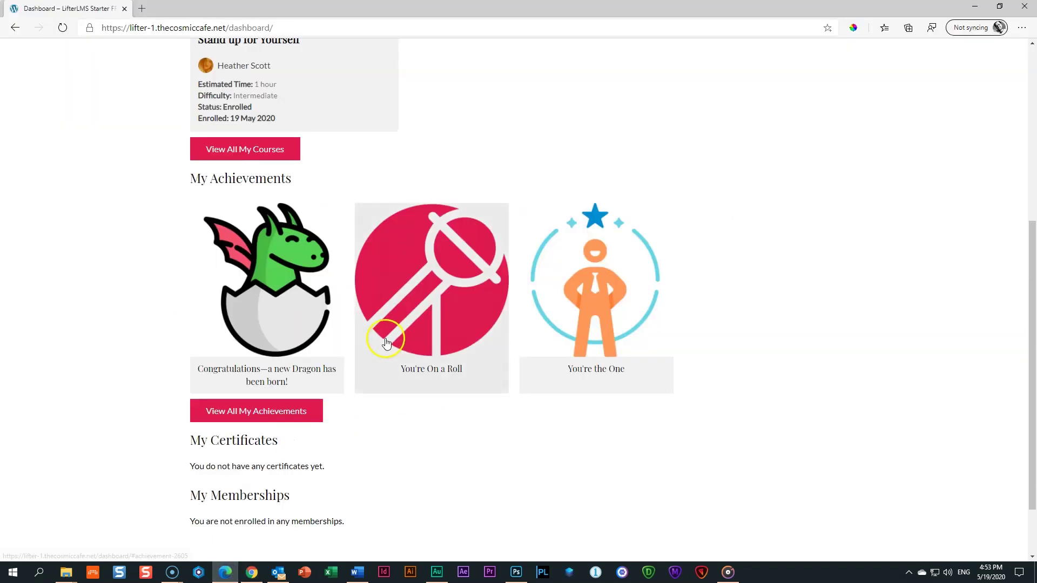
pyautogui.click(252, 573)
pyautogui.click(324, 8)
pyautogui.scroll(2, 463, 233)
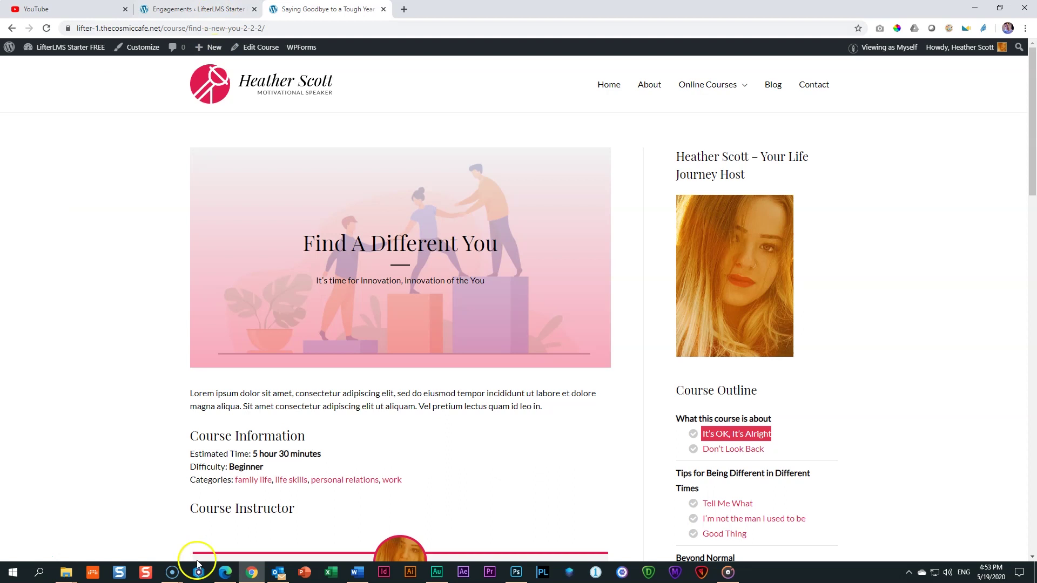
pyautogui.click(225, 574)
pyautogui.scroll(5, 173, 204)
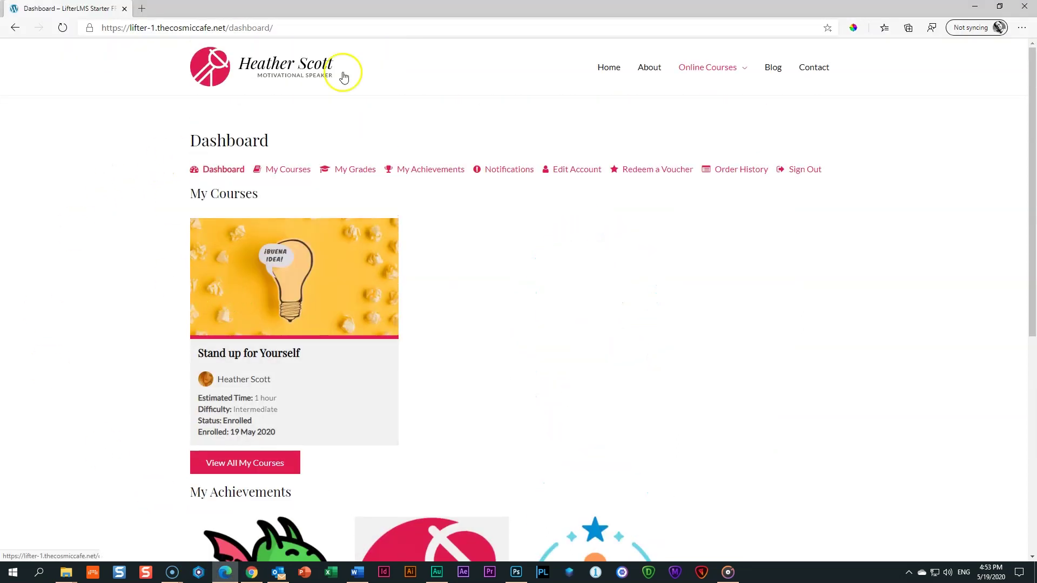
pyautogui.moveTo(689, 70)
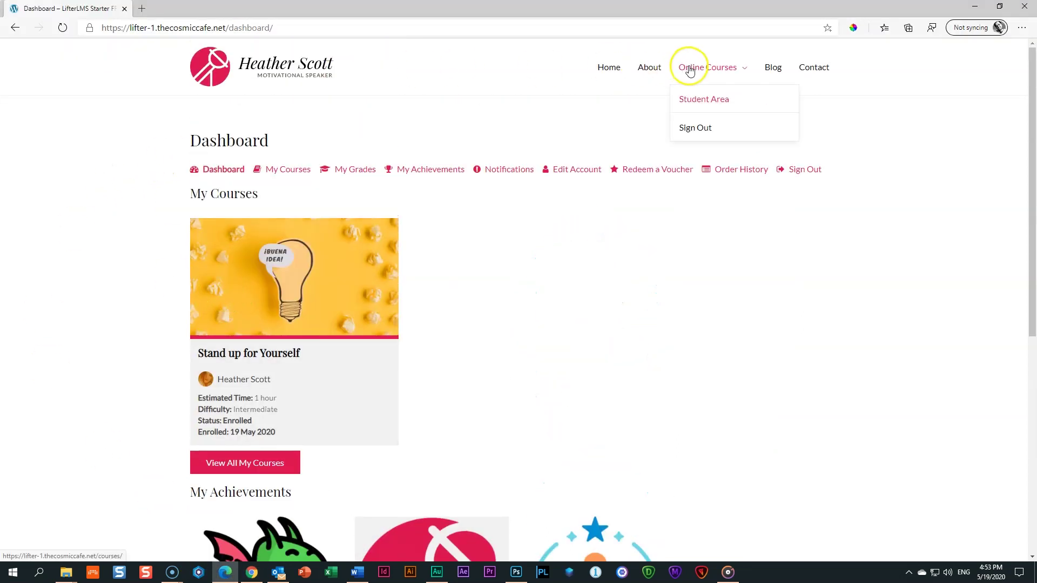
pyautogui.click(716, 76)
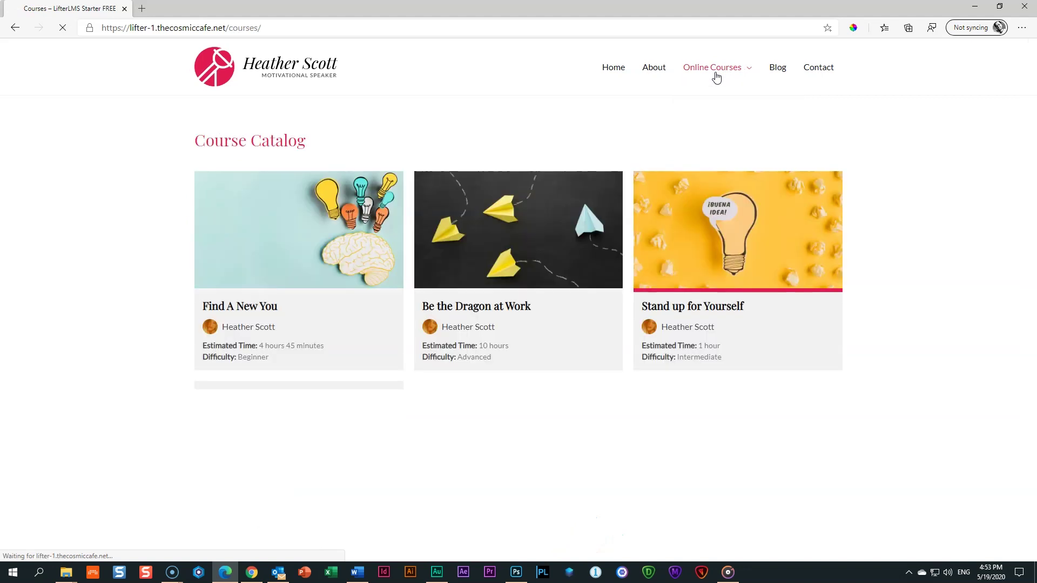
pyautogui.scroll(-2, 665, 401)
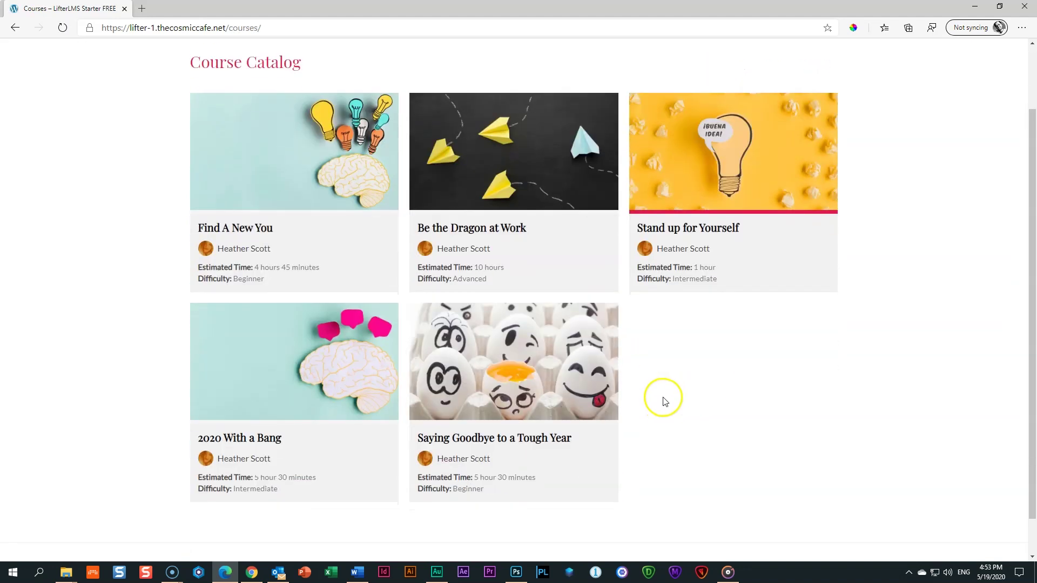
# Open Saying Goodbye to a Tough Year and enroll in the free course, showing 0% progress.
pyautogui.click(555, 377)
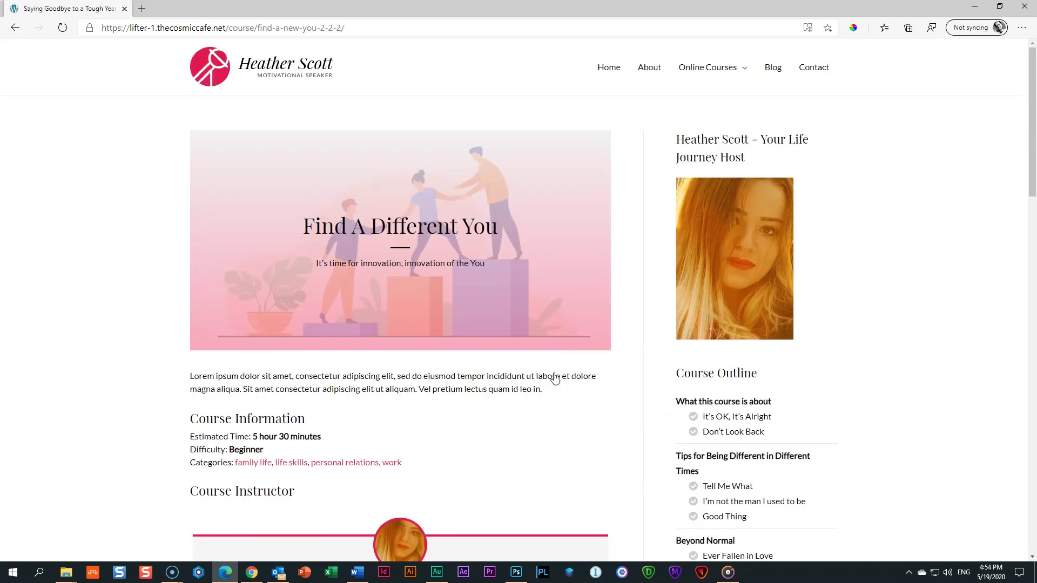
pyautogui.scroll(-7, 555, 378)
pyautogui.click(414, 513)
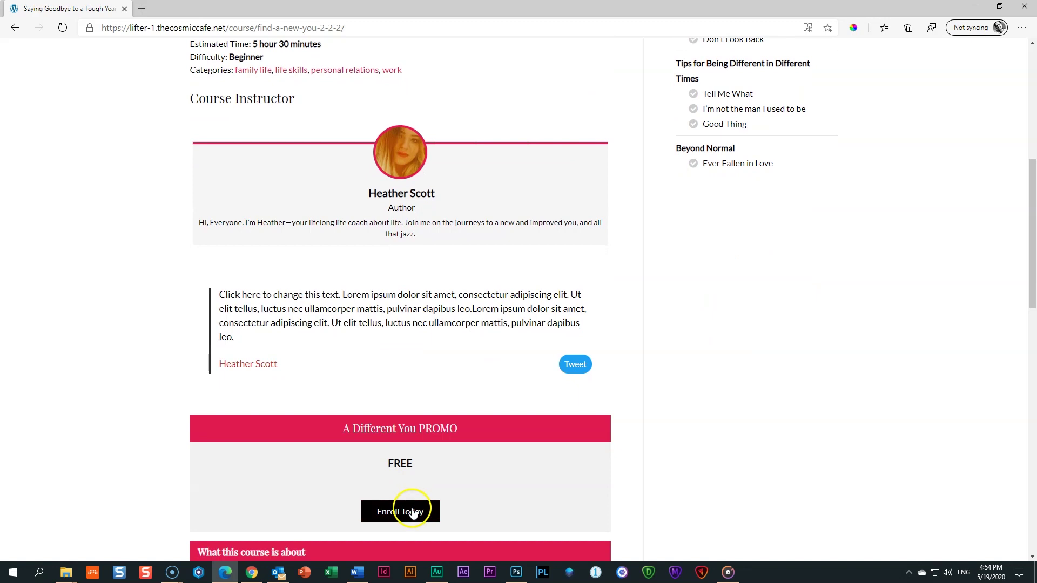
pyautogui.scroll(-3, 462, 475)
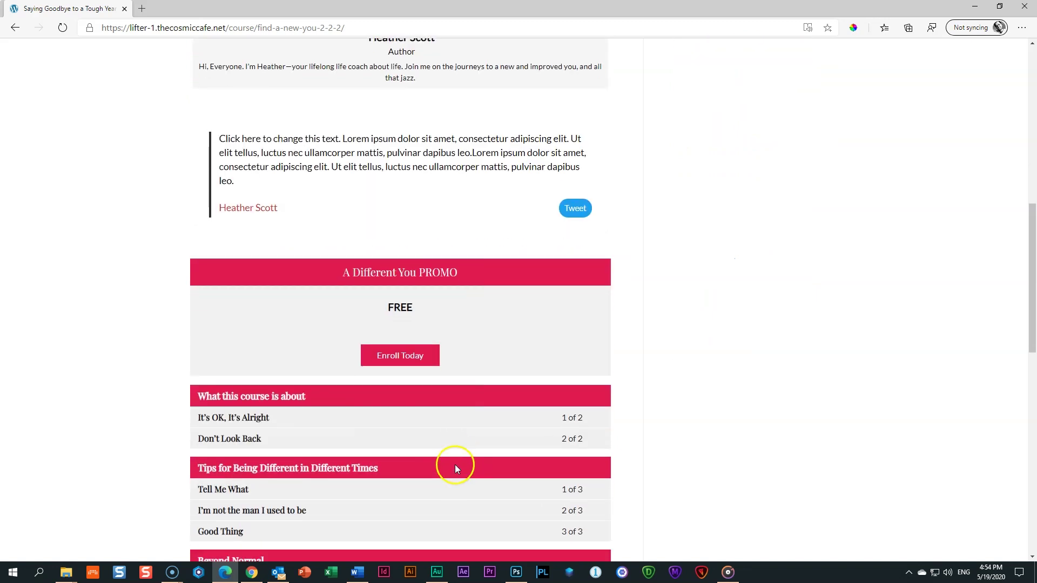
pyautogui.click(408, 361)
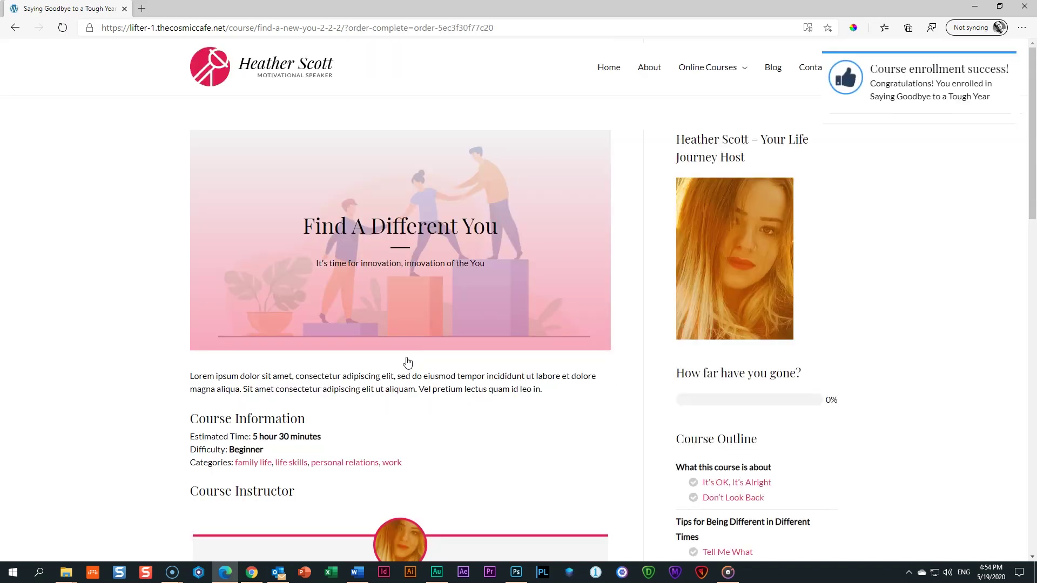
pyautogui.moveTo(908, 81)
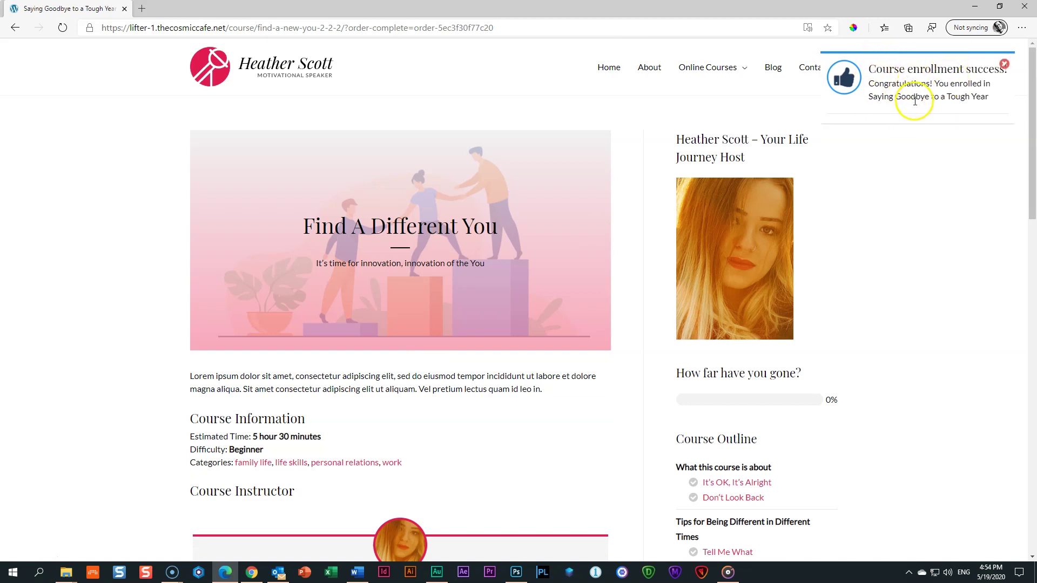
pyautogui.scroll(-10, 880, 236)
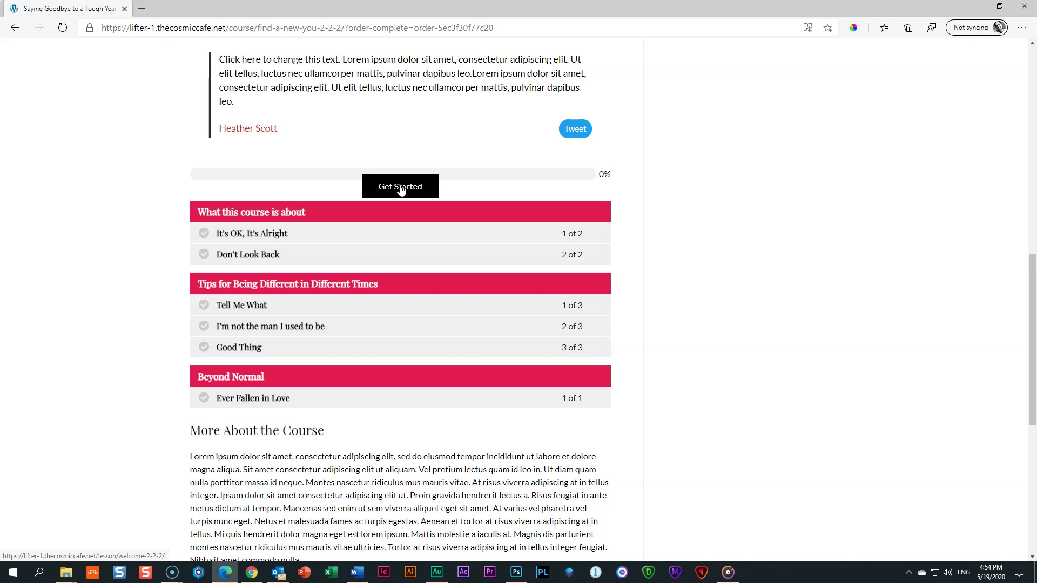
pyautogui.scroll(15, 400, 188)
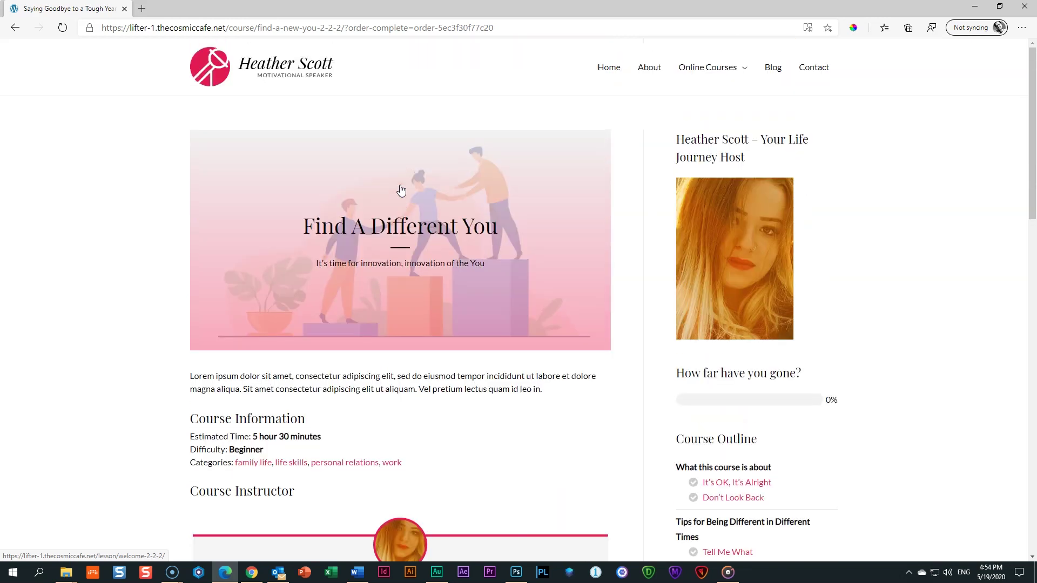
# Open Student Area from the Online Courses menu to see both enrolled courses.
pyautogui.moveTo(720, 68)
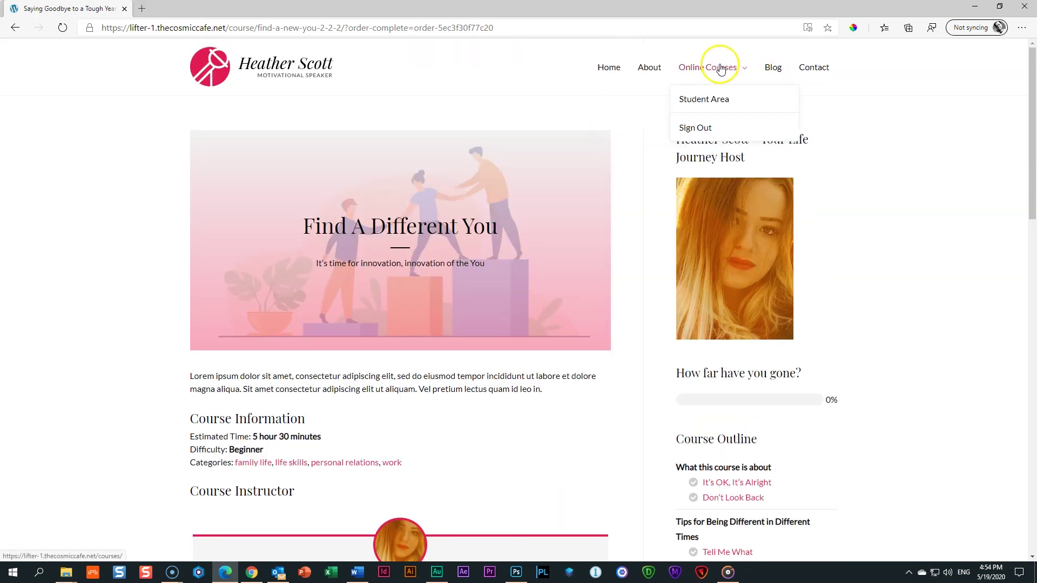
pyautogui.click(707, 100)
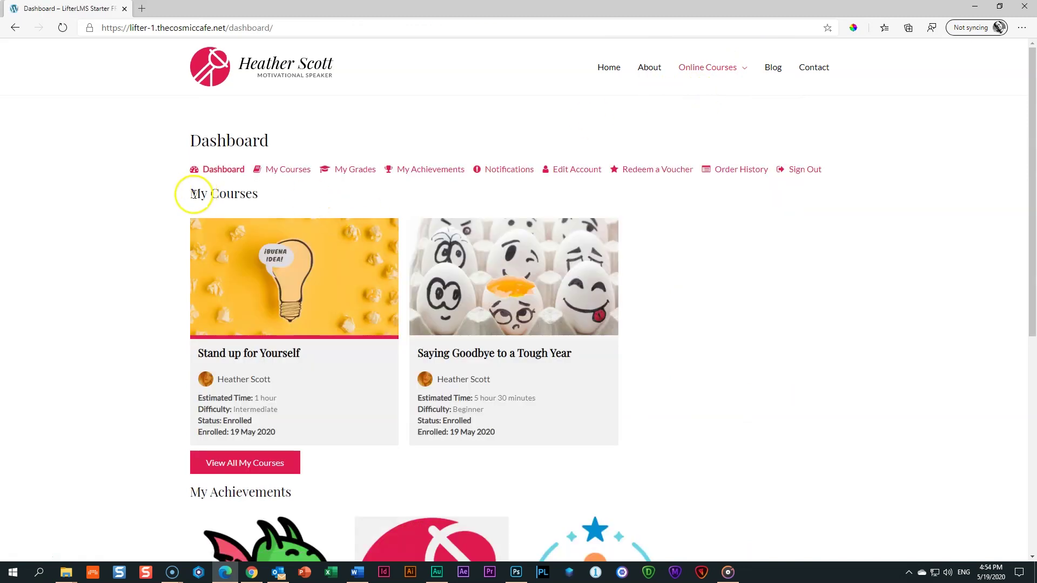
pyautogui.moveTo(193, 195); pyautogui.dragTo(262, 194)
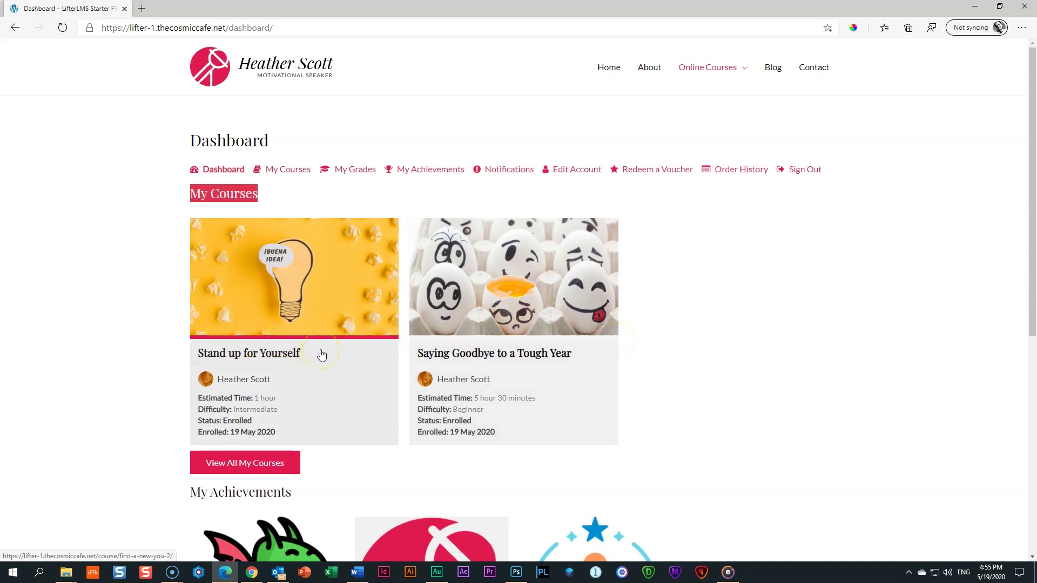
# Start the course, mark It's OK, It's Alright complete, and dismiss the First Egg notification.
pyautogui.click(457, 322)
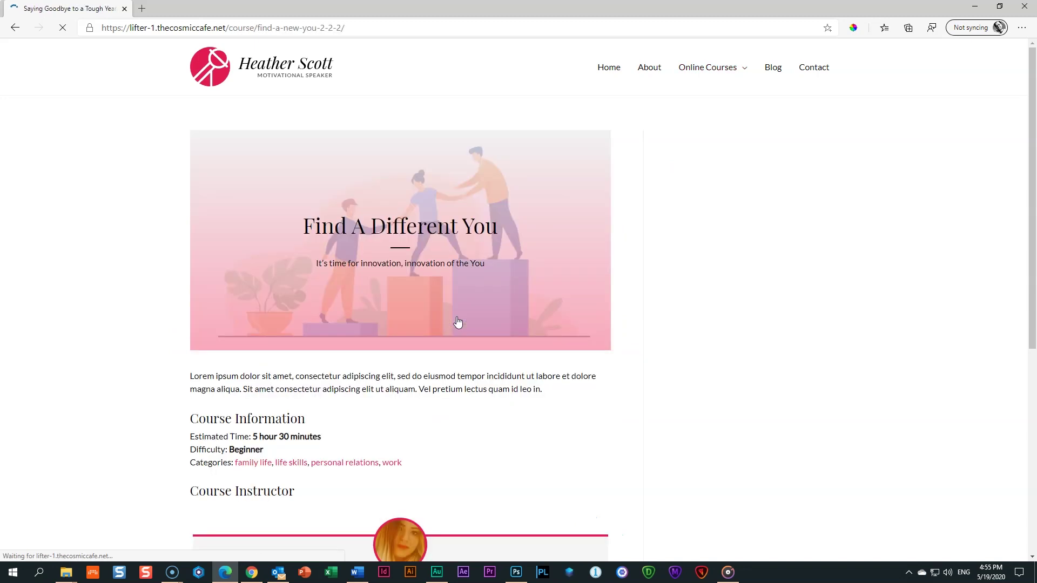
pyautogui.scroll(-4, 457, 322)
pyautogui.scroll(-6, 456, 319)
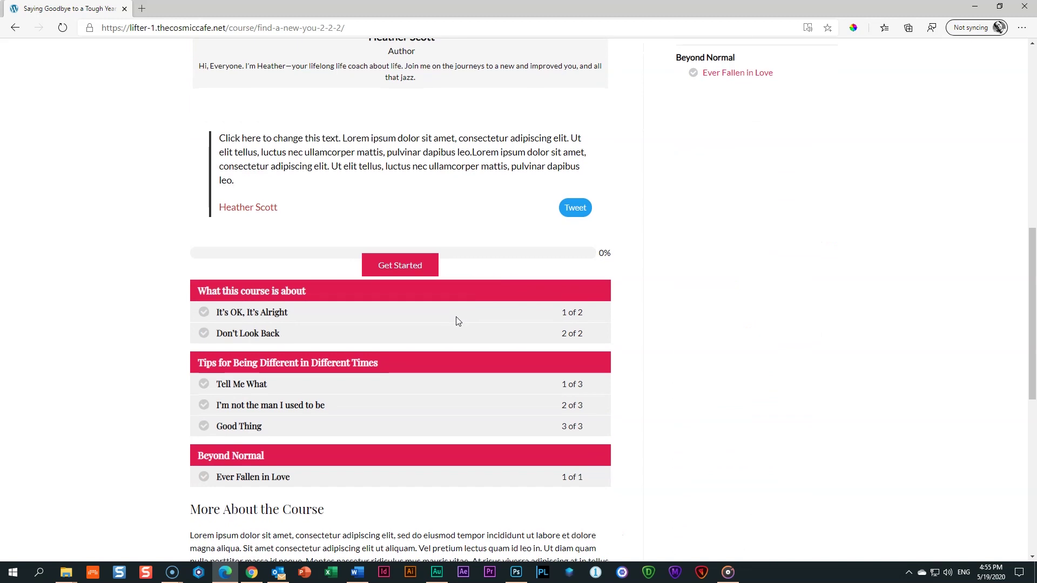
pyautogui.click(399, 265)
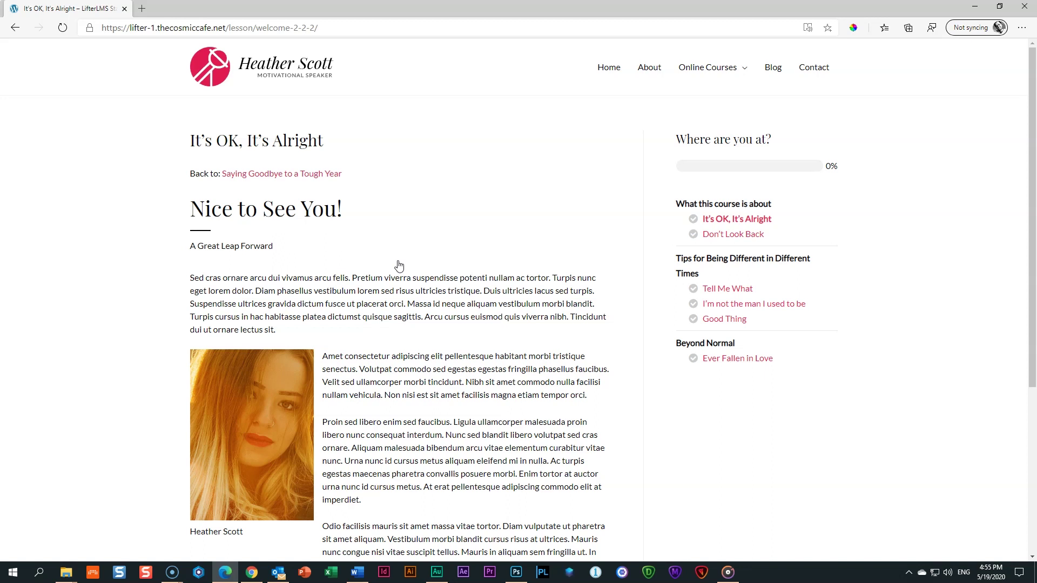
pyautogui.scroll(-5, 398, 266)
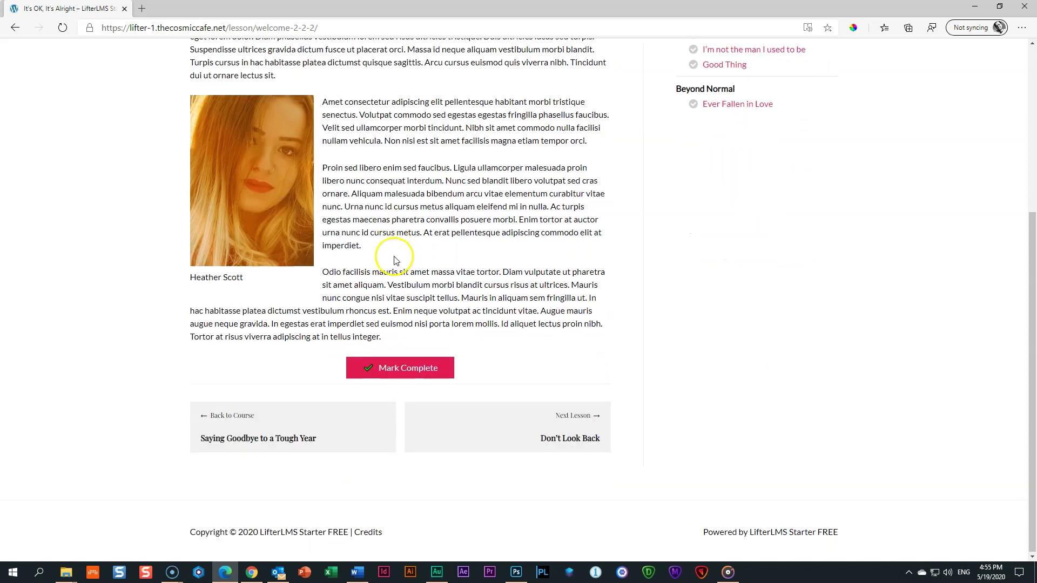
pyautogui.click(421, 373)
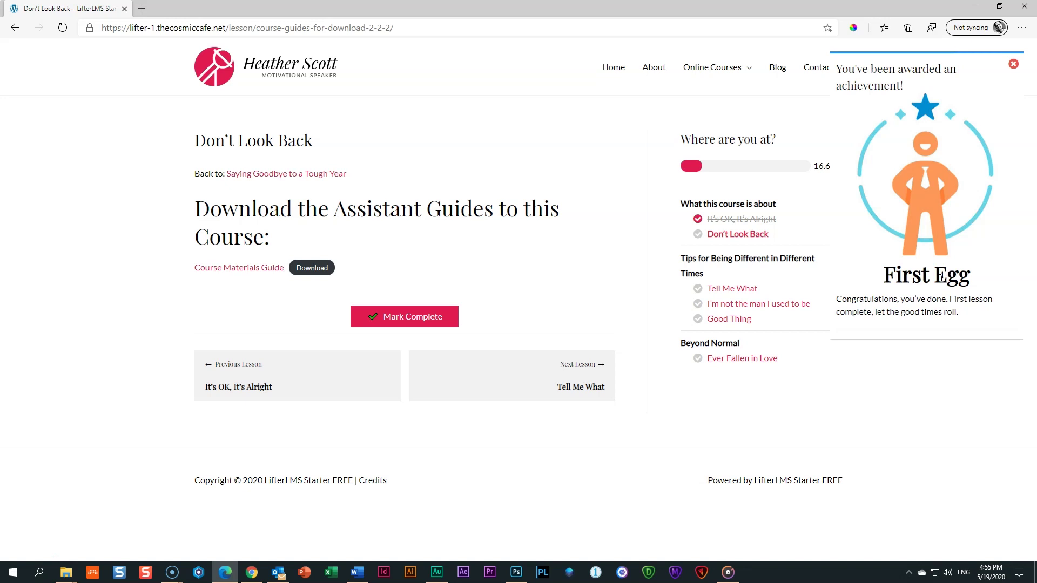
pyautogui.click(942, 277)
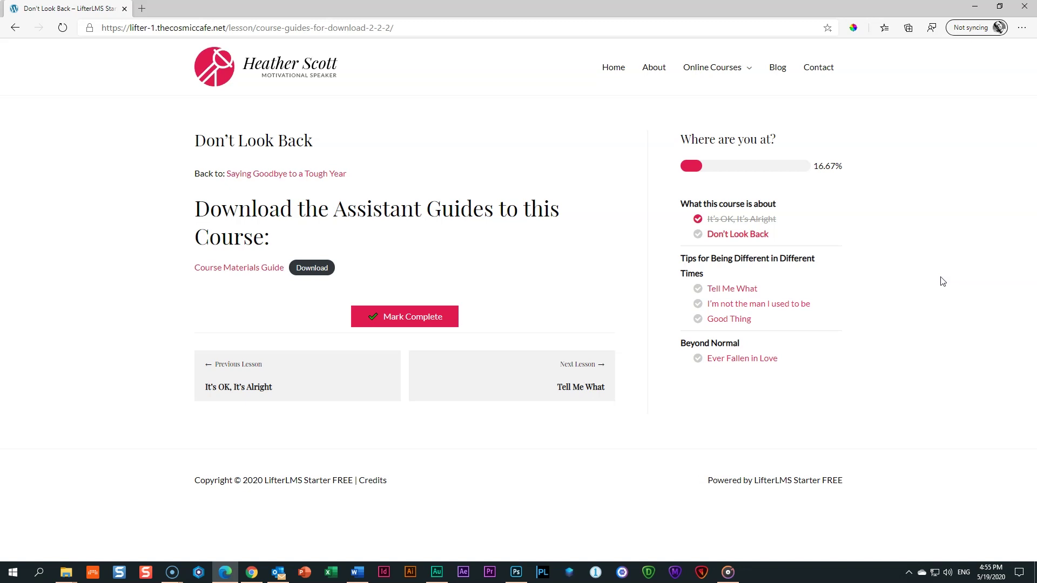
# Back in Chrome, reload the Engagements list and open Be the Egg for editing.
pyautogui.click(251, 572)
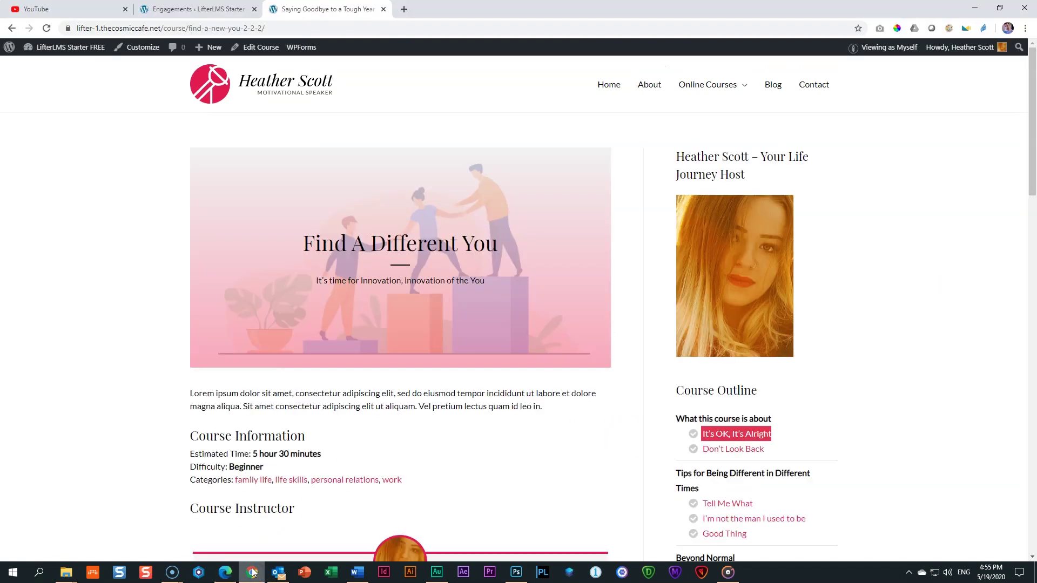
pyautogui.click(215, 9)
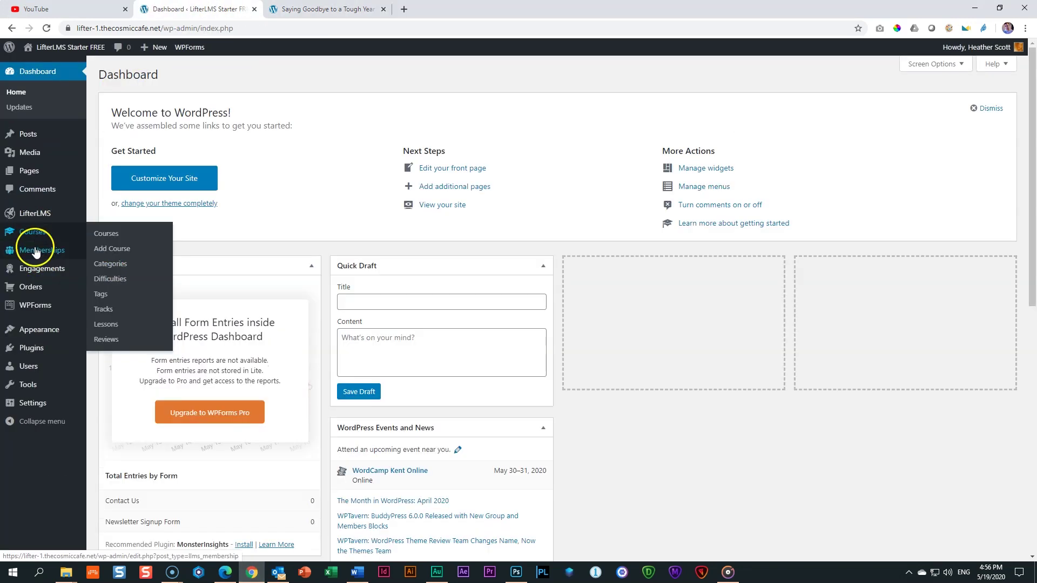
pyautogui.moveTo(33, 268)
pyautogui.click(99, 272)
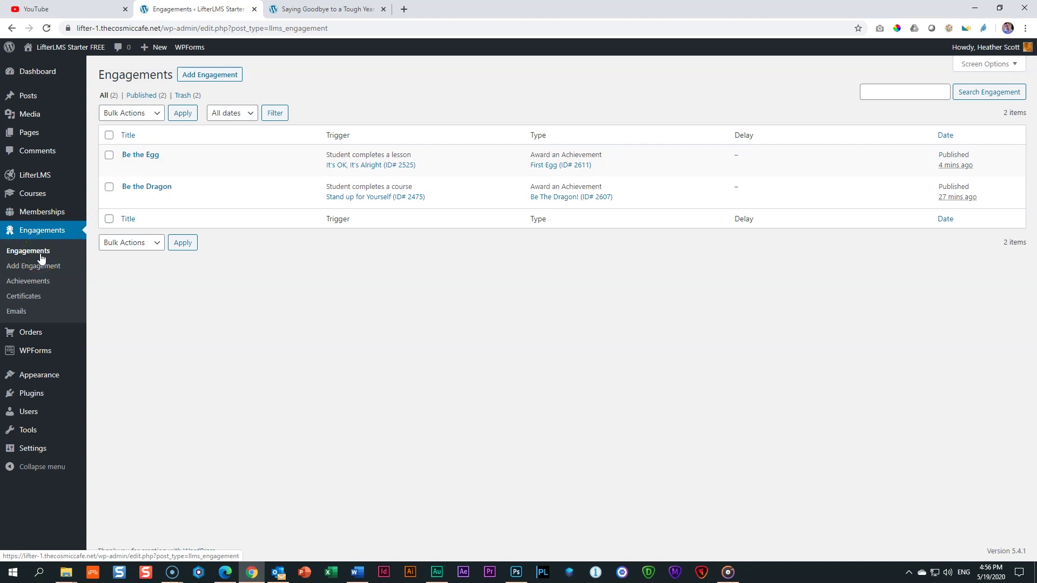
pyautogui.click(142, 157)
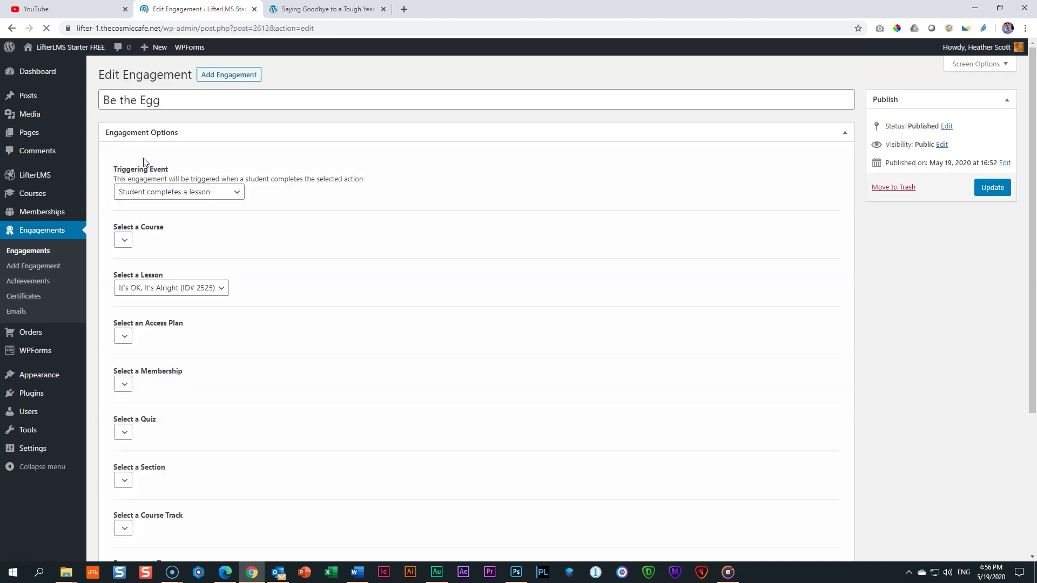
# Browse the Triggering Event options, leaving it on lesson completion.
pyautogui.click(158, 193)
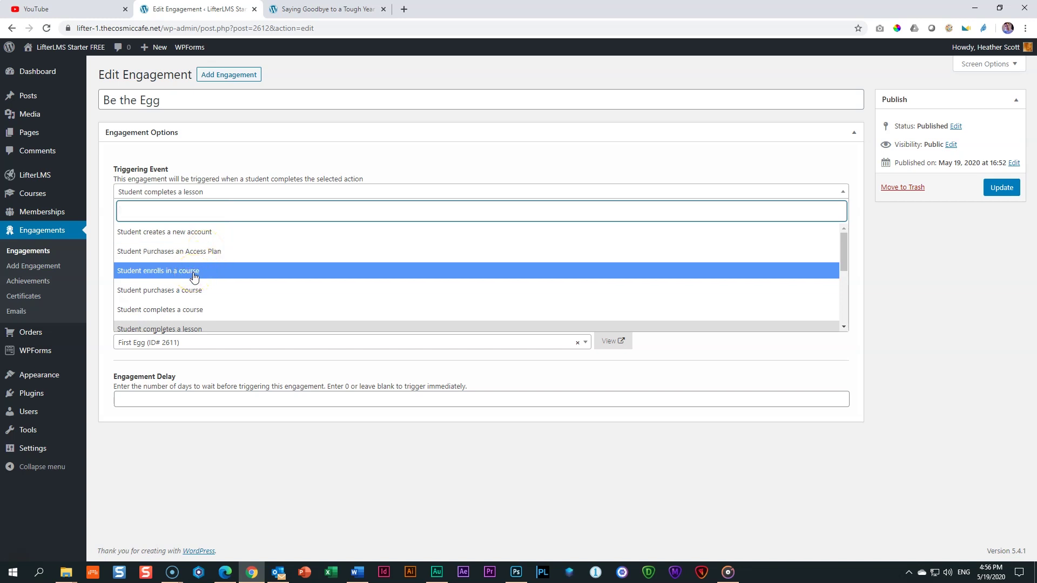
pyautogui.scroll(-1, 195, 277)
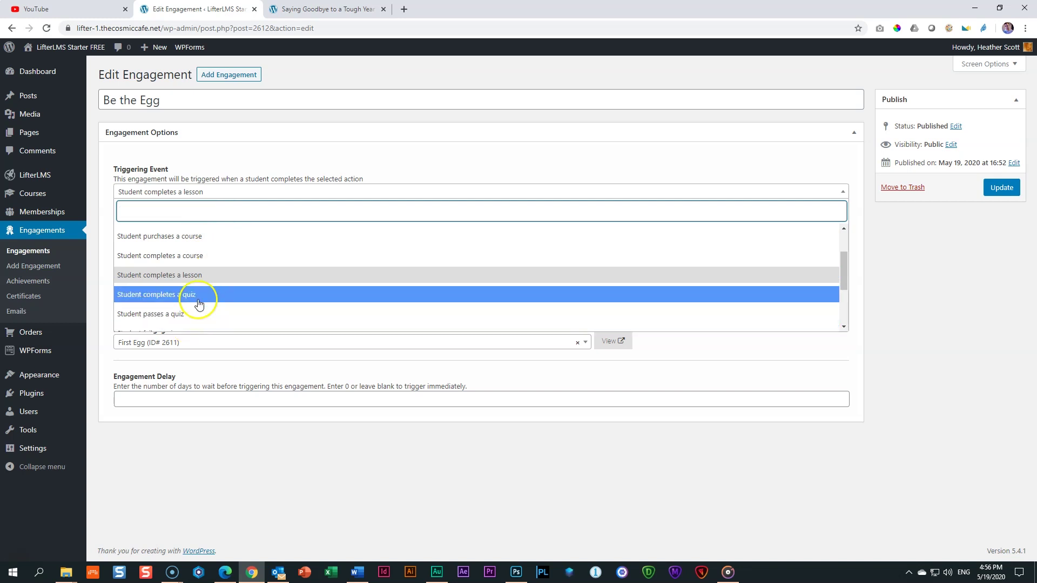
pyautogui.scroll(-2, 197, 308)
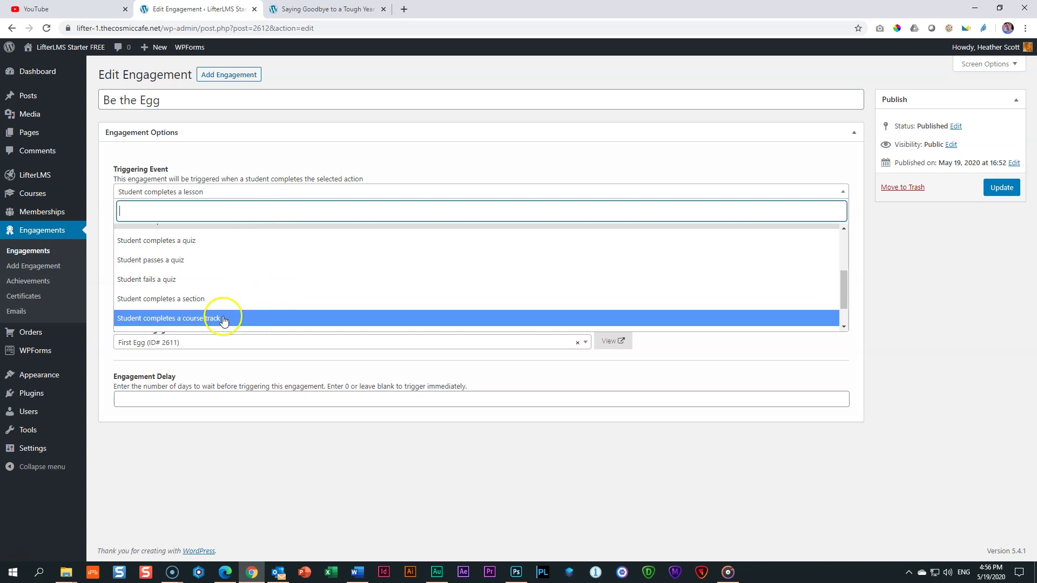
pyautogui.scroll(-1, 230, 319)
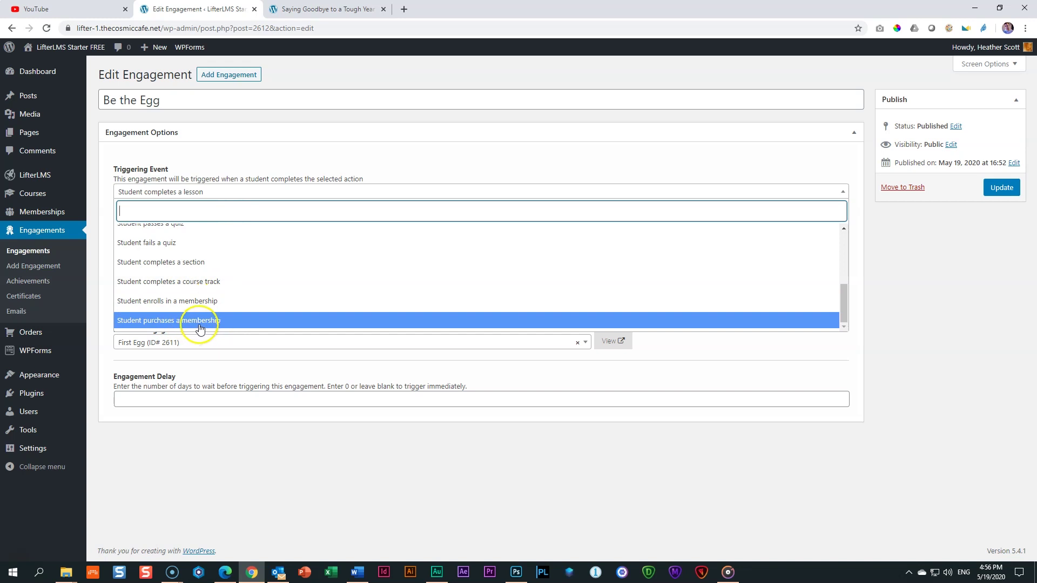
pyautogui.scroll(3, 223, 311)
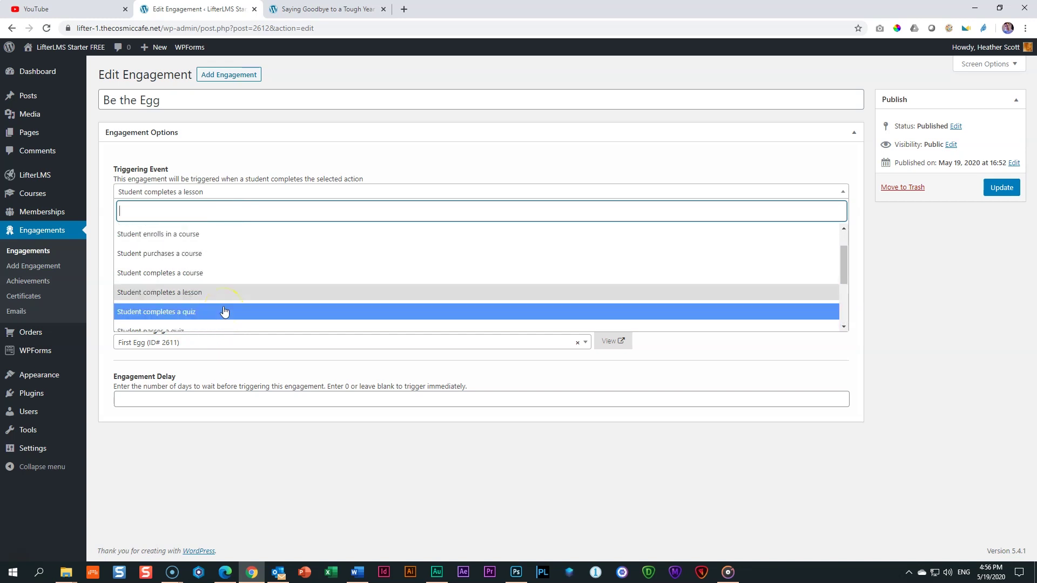
pyautogui.click(211, 164)
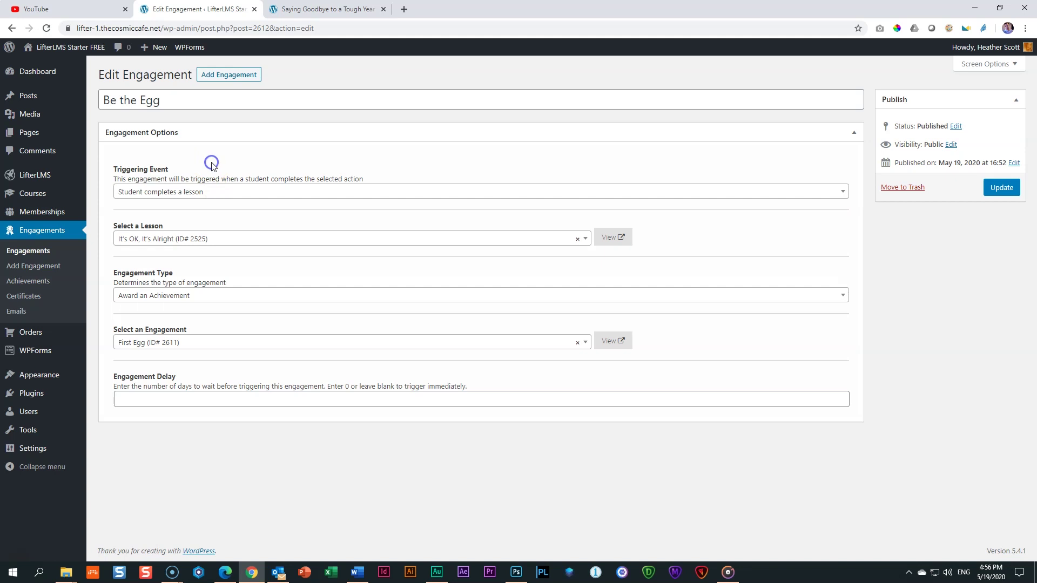